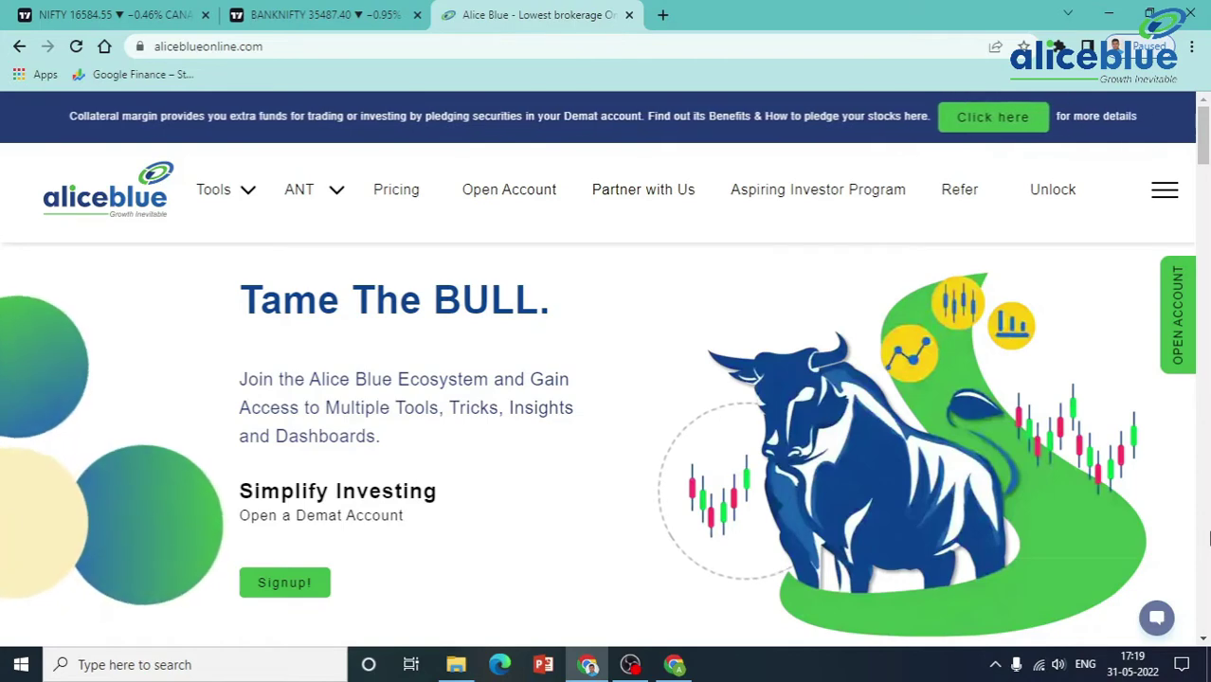
- Open the NIFTY chart and delete the existing long and short position drawings from the 31 May session
click(66, 7)
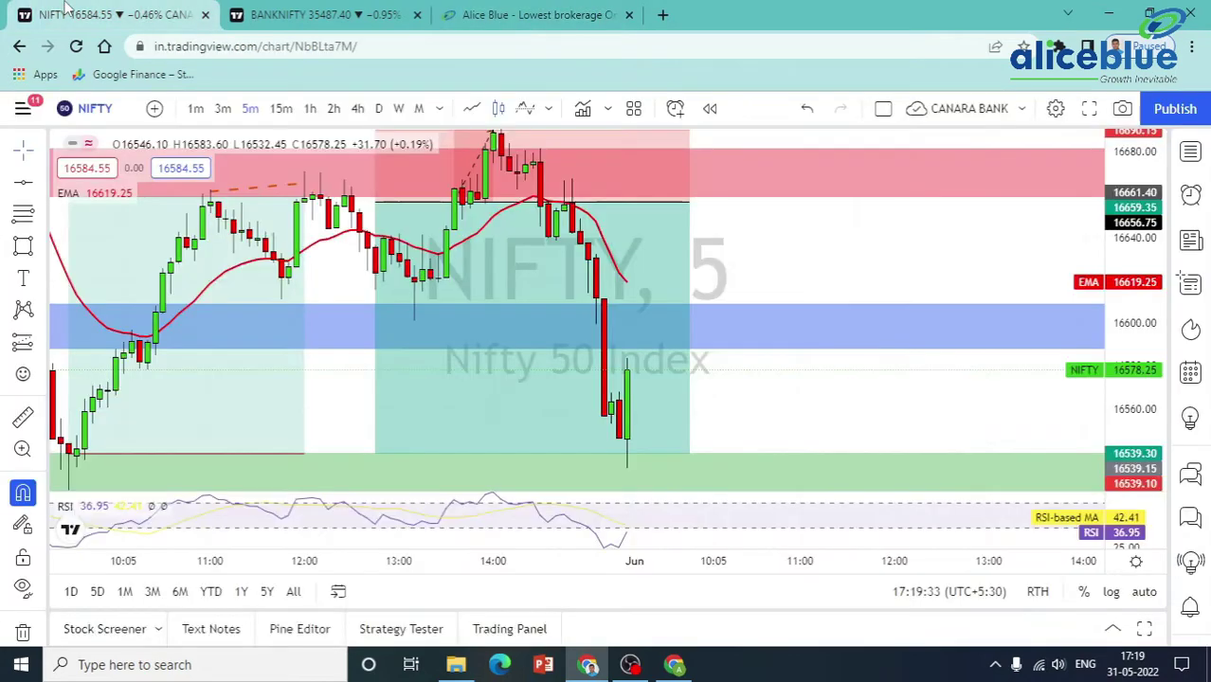
click(309, 278)
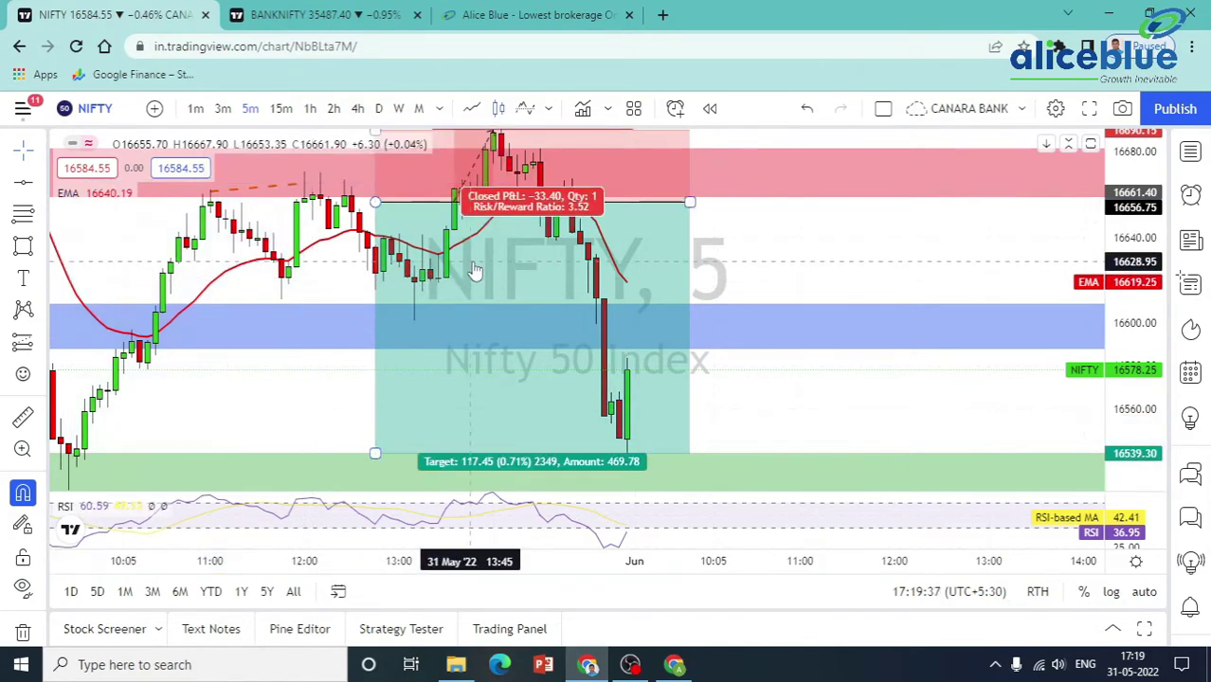
key(Delete)
drag(357, 269, 575, 215)
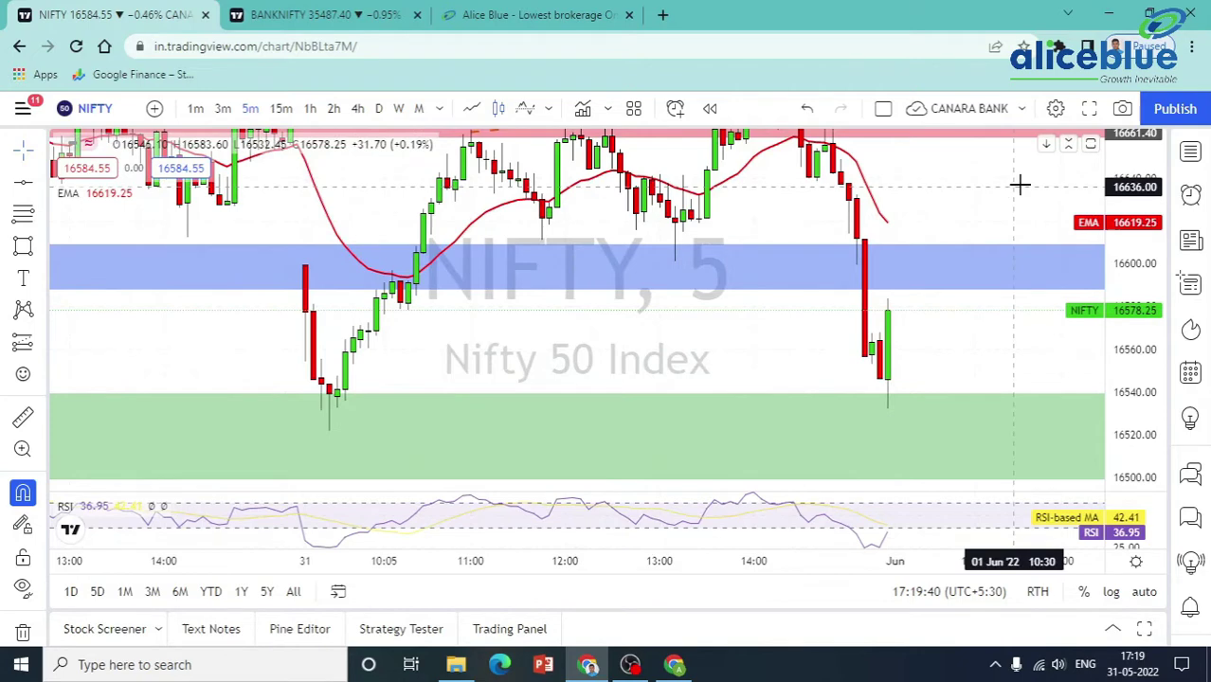
drag(1160, 249, 1161, 275)
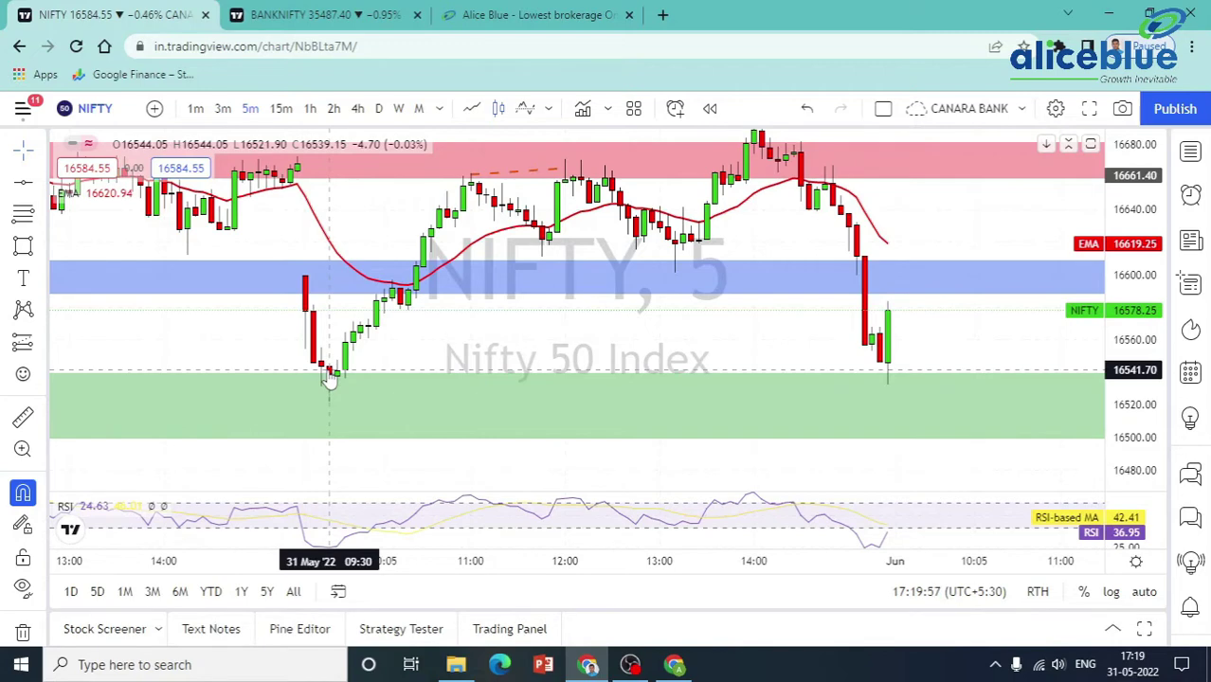
- Compare the NIFTY price action on the 15-minute, 5-minute and 3-minute timeframes
click(282, 107)
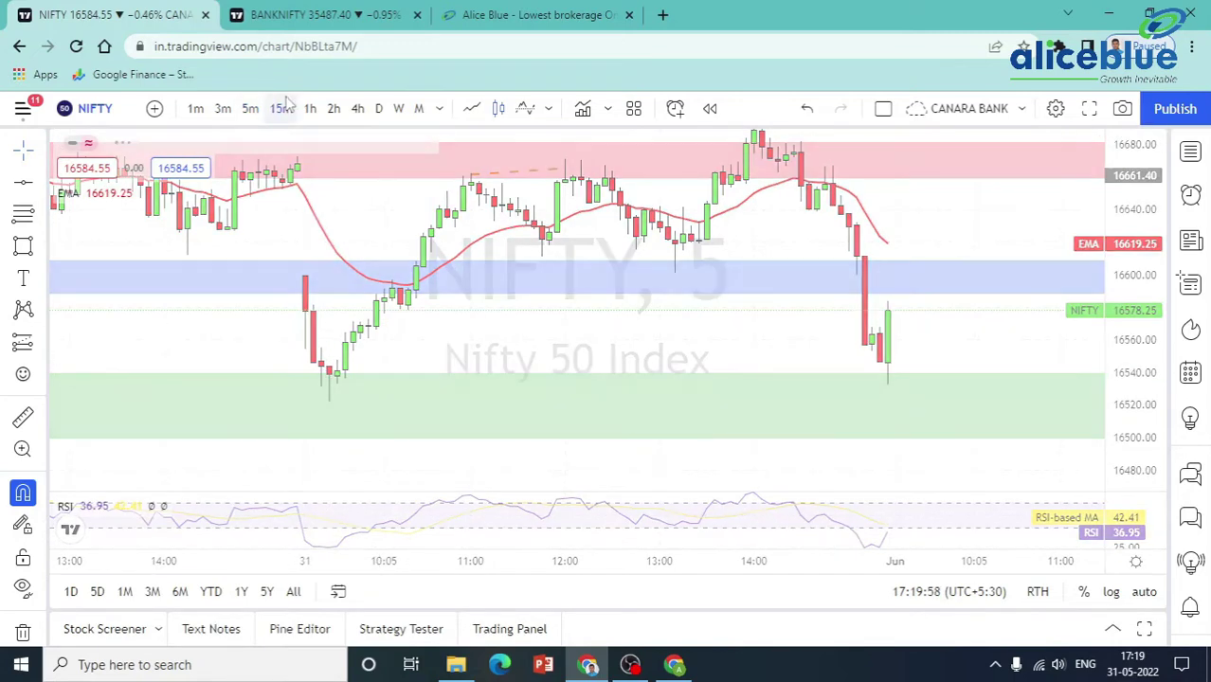
scroll(746, 346, up, 2)
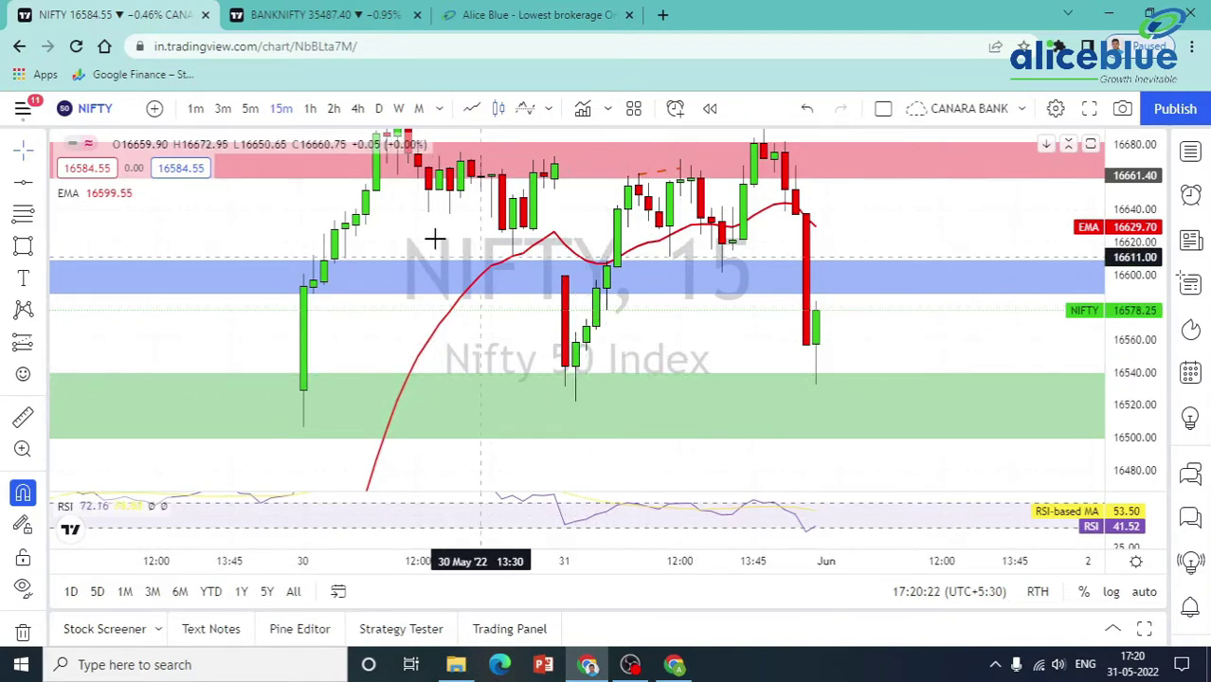
click(250, 109)
click(223, 109)
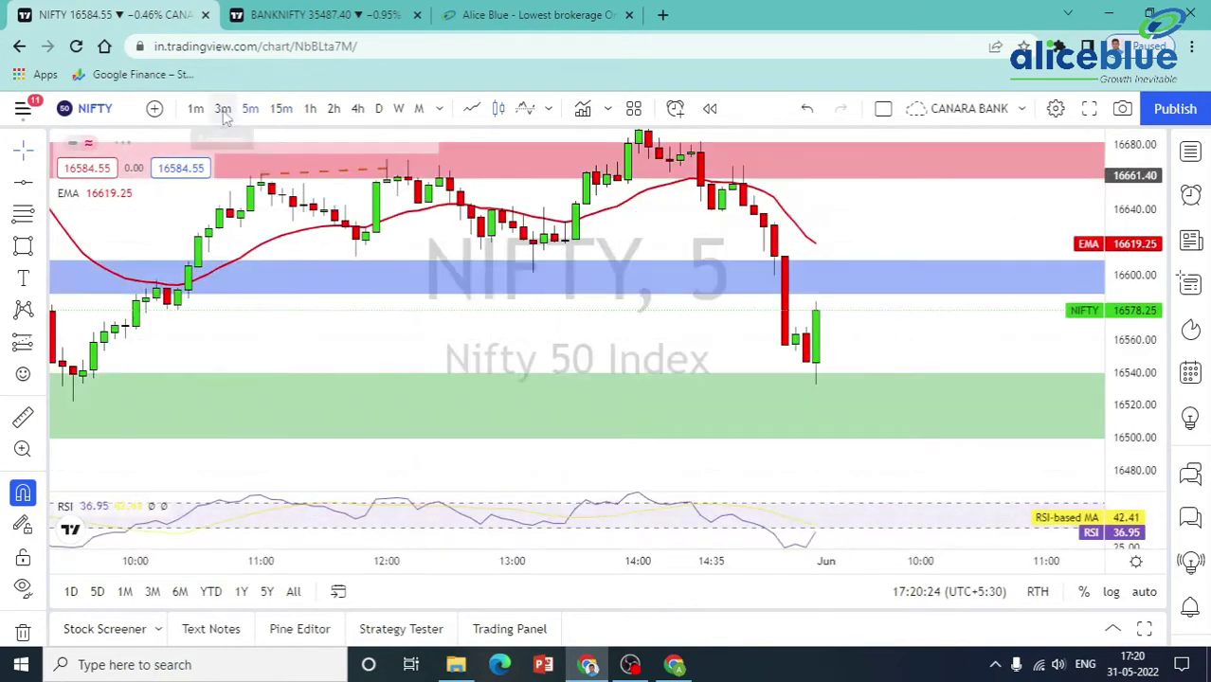
scroll(531, 333, down, 5)
drag(606, 338, 864, 320)
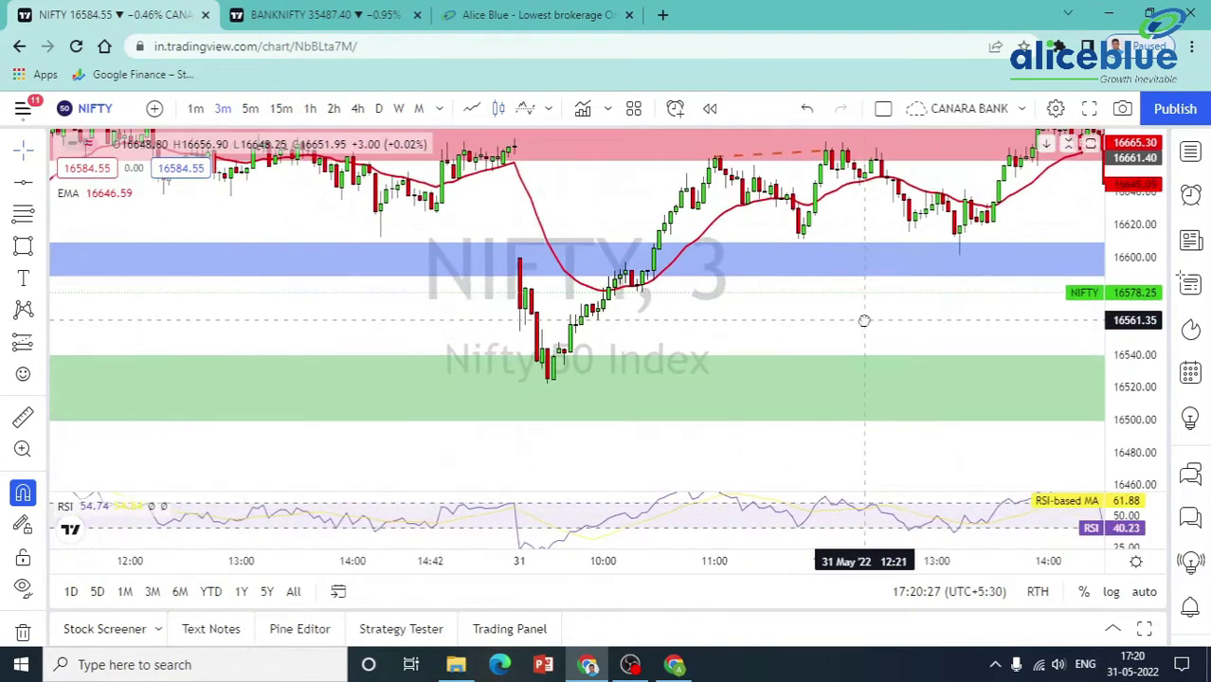
- On the 5-minute timeframe, place a Long Position with entry at 16544.05 on the 31 May 09:30 candle
click(250, 109)
scroll(622, 316, down, 4)
drag(779, 339, 746, 336)
drag(1116, 327, 1113, 268)
drag(768, 311, 689, 320)
scroll(551, 319, up, 3)
drag(602, 317, 689, 317)
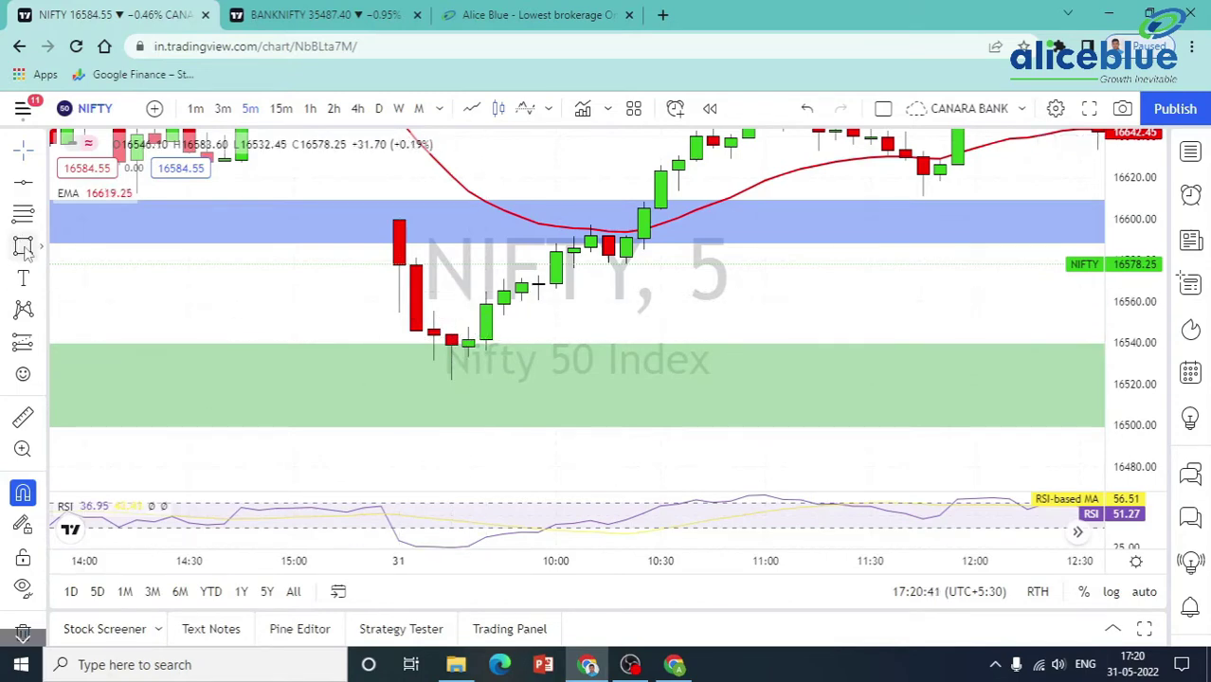
click(40, 341)
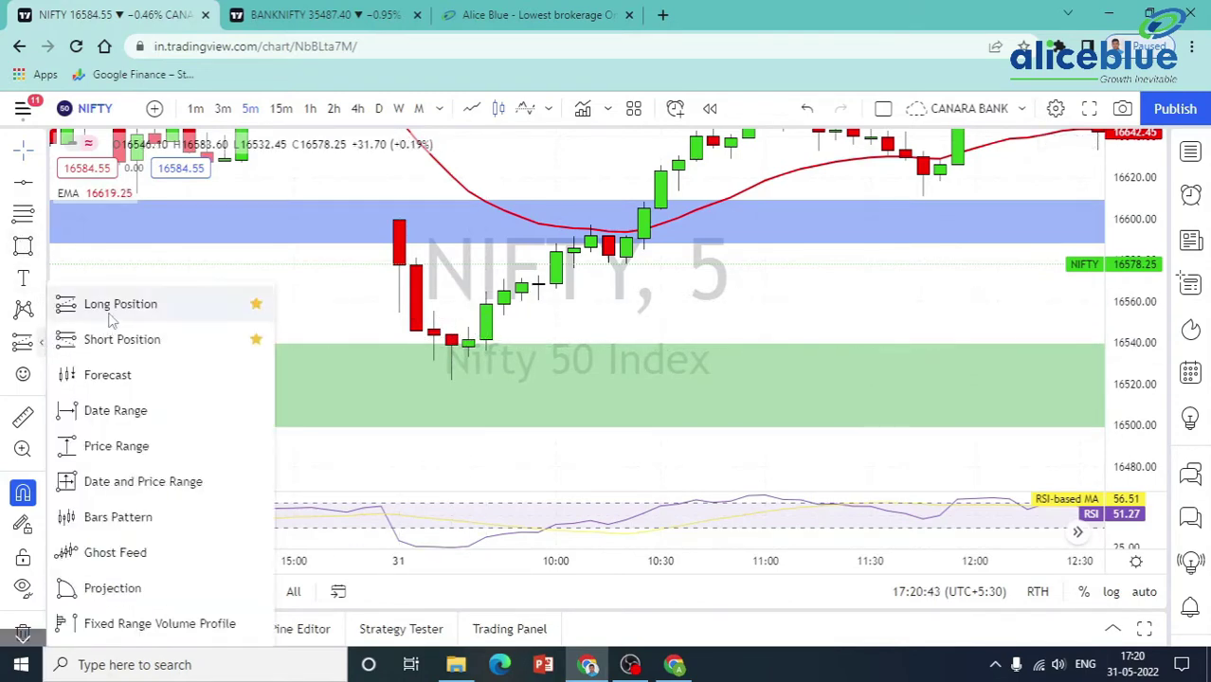
click(109, 317)
click(451, 334)
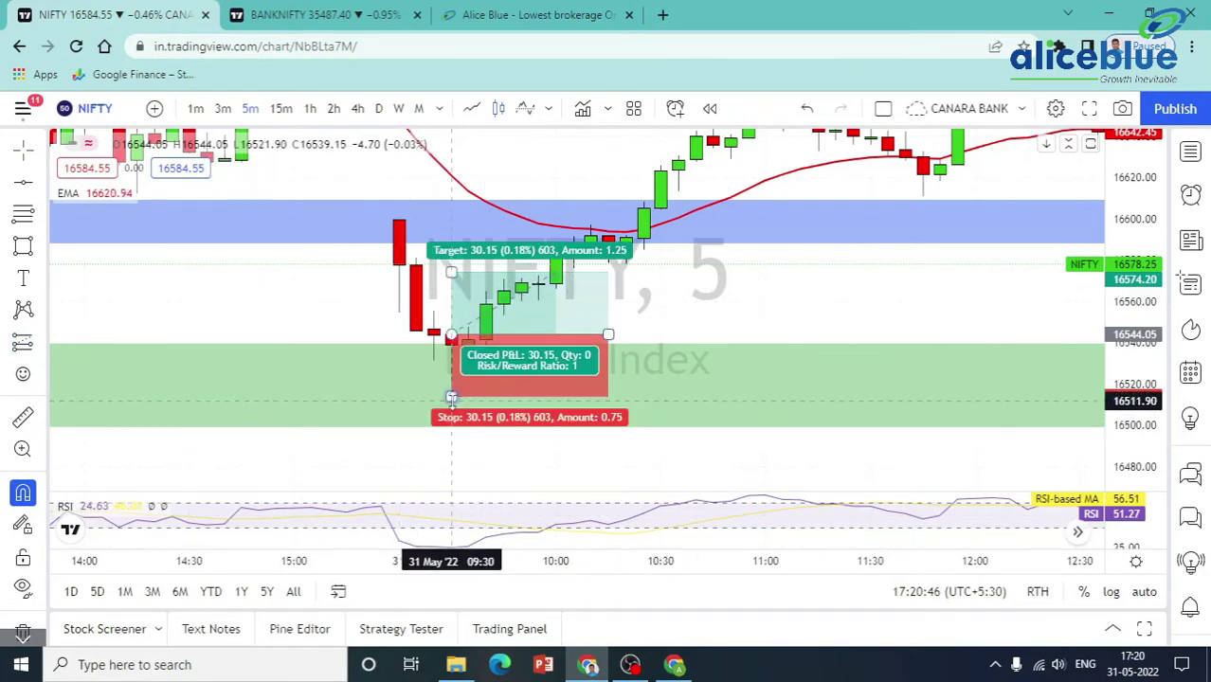
- Set the long position's stop at about 16515.80, below the low of the 09:30 candle
drag(452, 398, 451, 380)
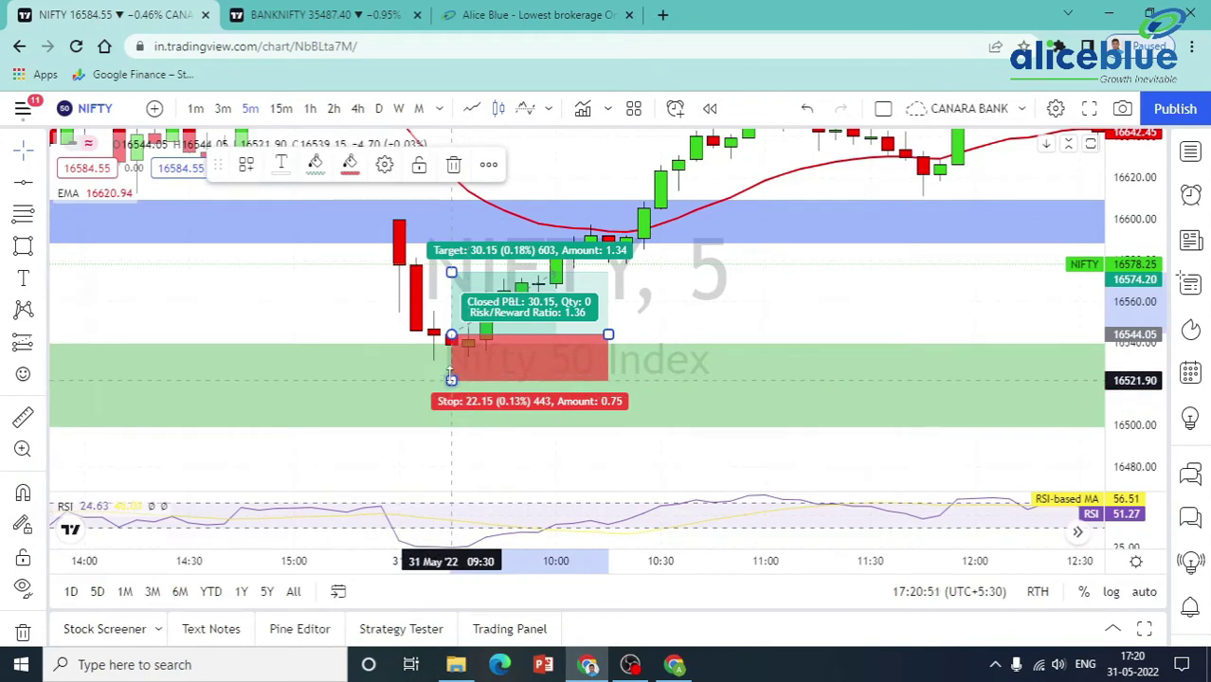
drag(451, 380, 451, 392)
click(665, 281)
scroll(800, 286, down, 3)
drag(842, 284, 777, 332)
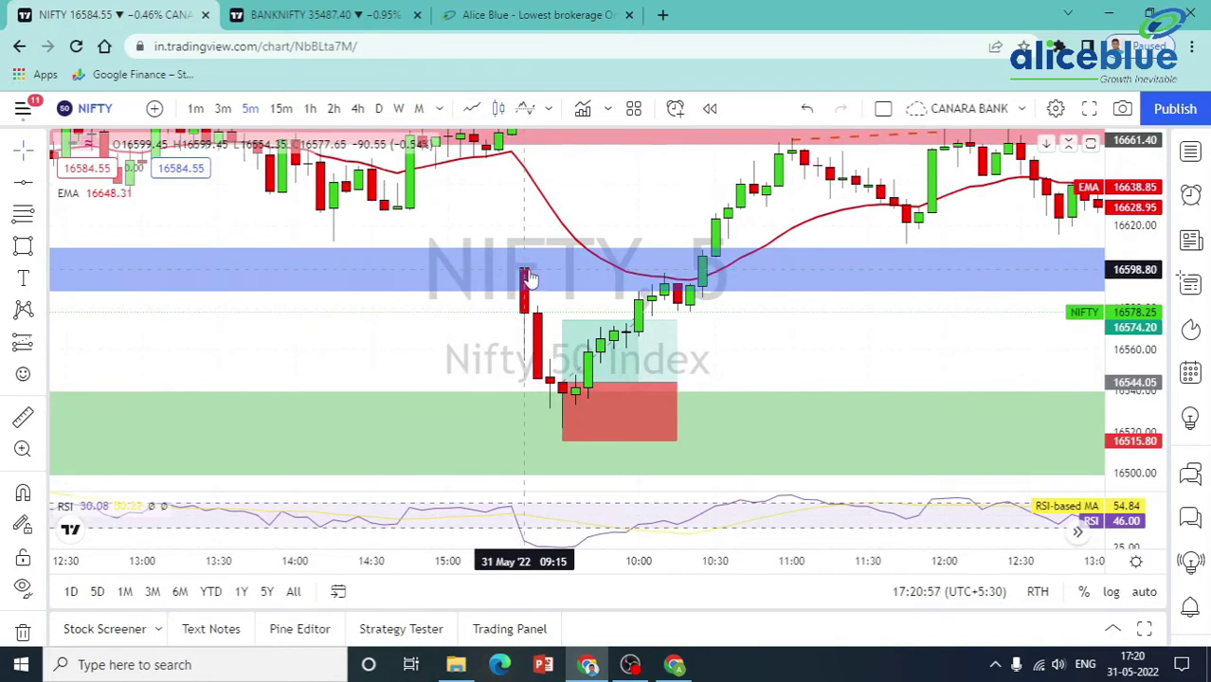
- Raise the long position's target to about 16588.05, at the lower edge of the blue zone
click(578, 408)
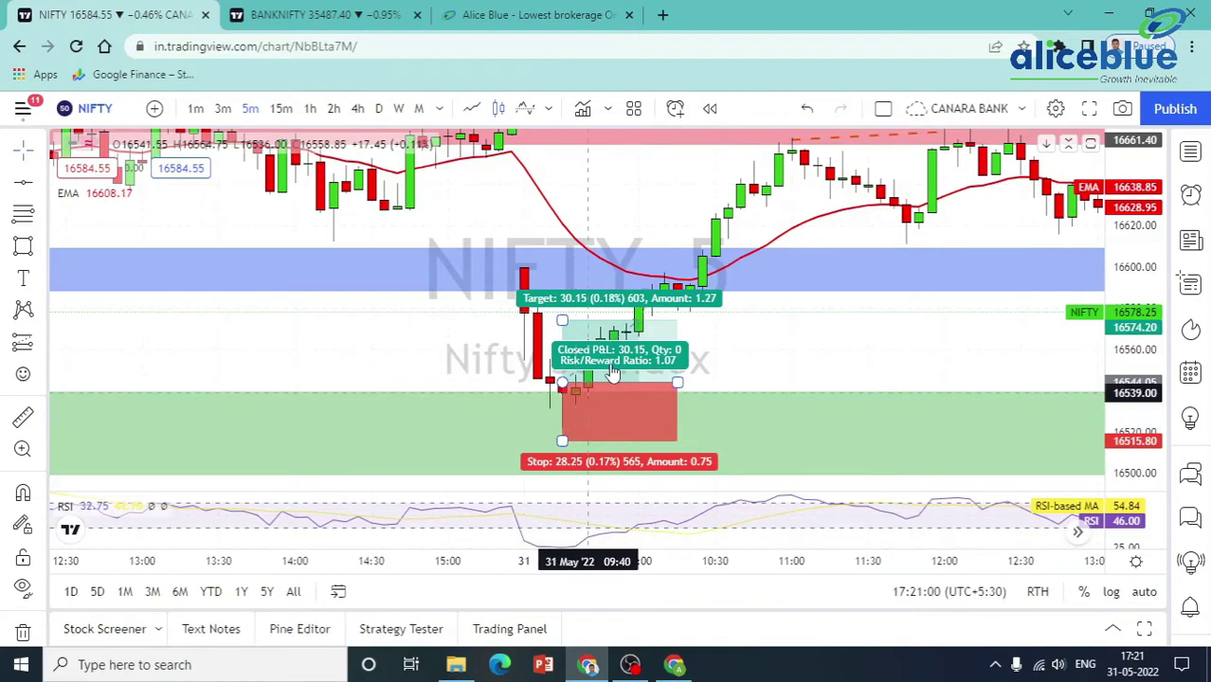
click(659, 308)
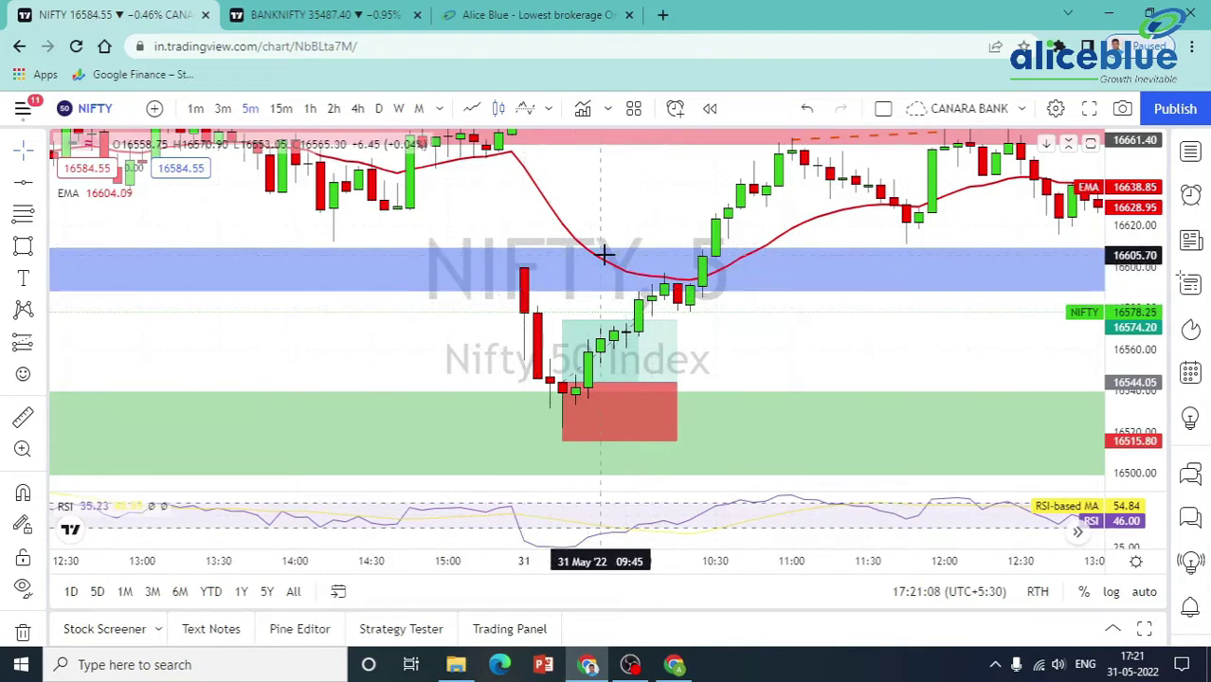
drag(747, 324, 708, 354)
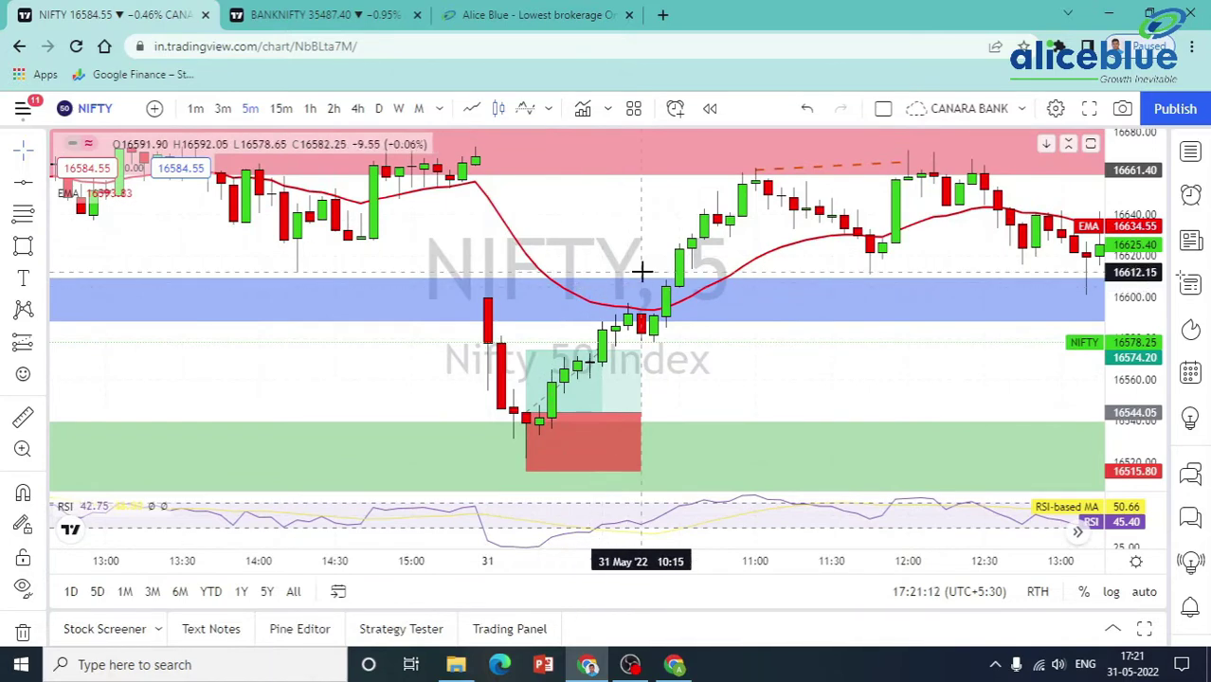
drag(526, 351, 526, 322)
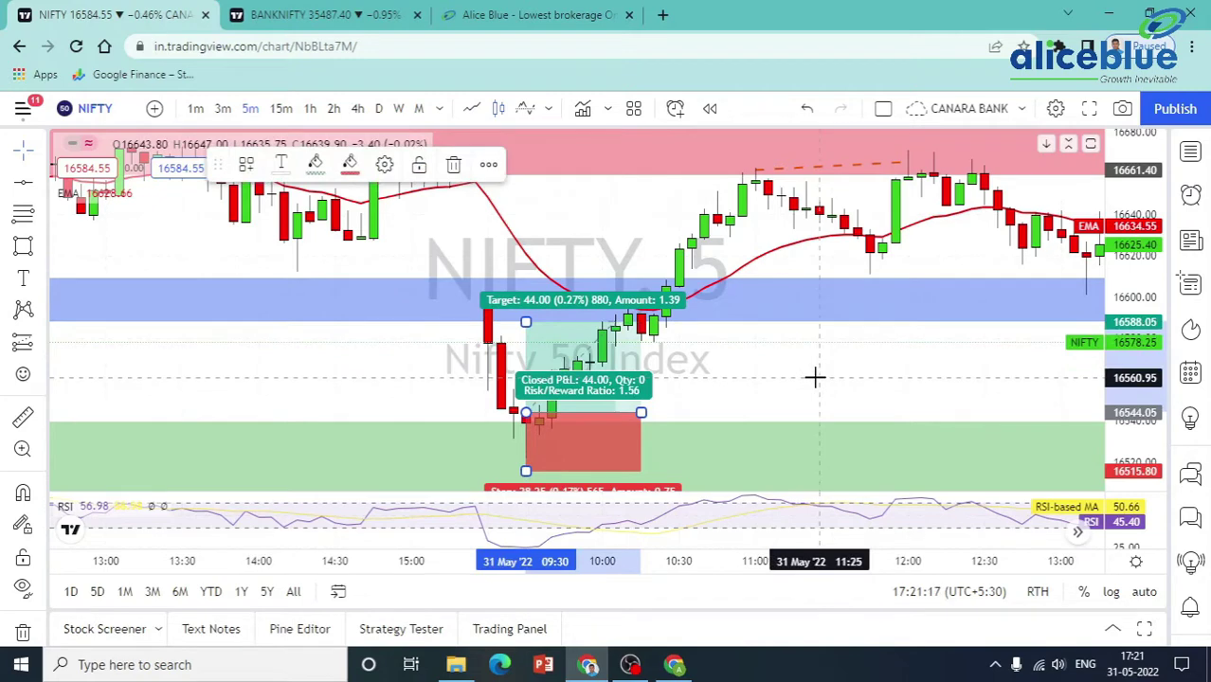
- Raise the long position's target to about 16659.45 at the red zone's lower edge and extend its width to about 11:45
drag(814, 377, 796, 400)
drag(508, 343, 536, 196)
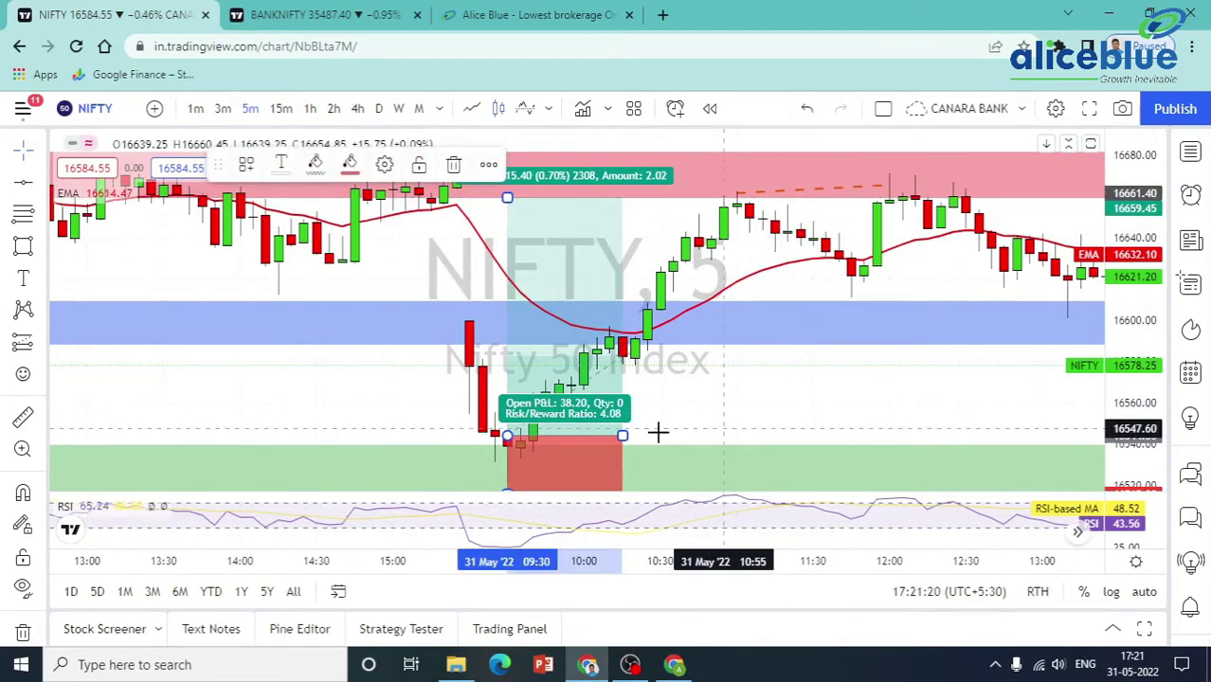
drag(623, 435, 851, 436)
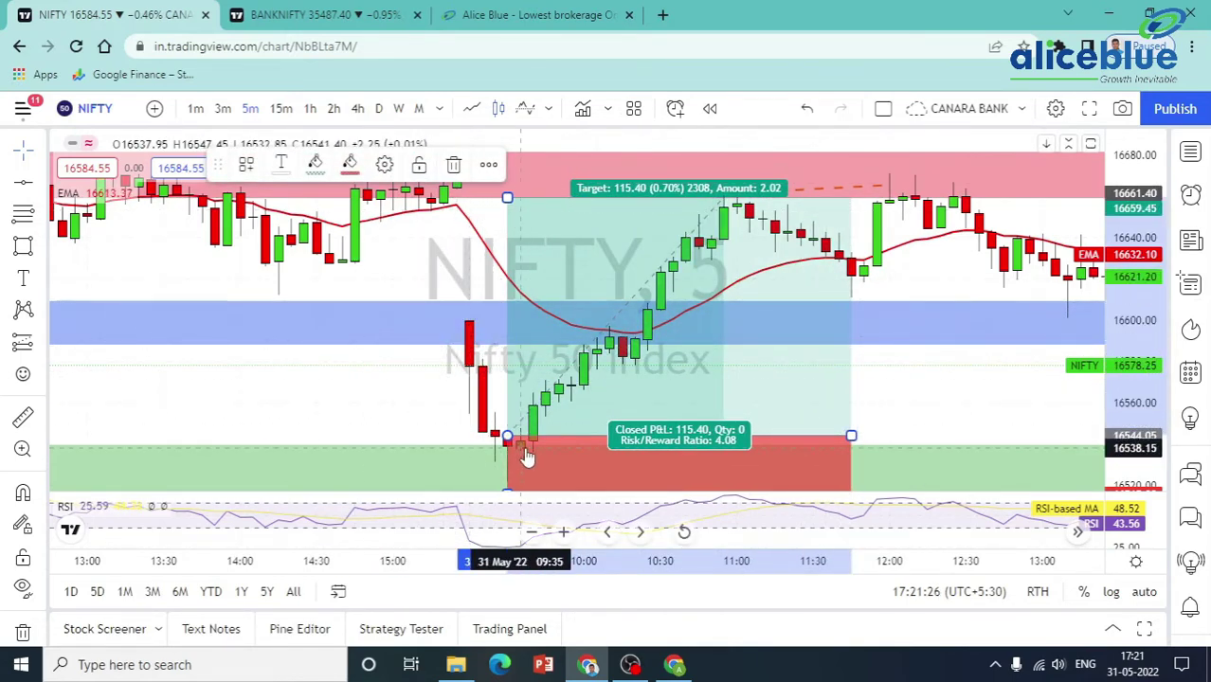
- Examine the rest of the 31 May session, following price between the red zone and the blue zone
drag(913, 273, 887, 363)
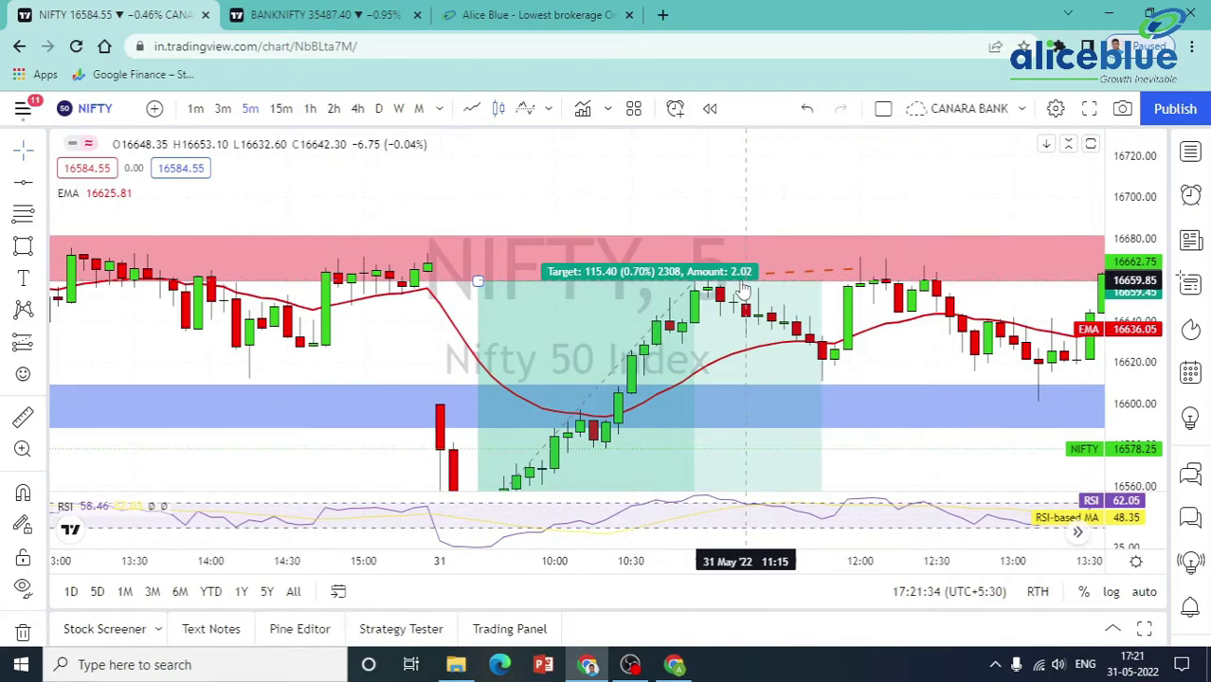
drag(733, 178, 732, 46)
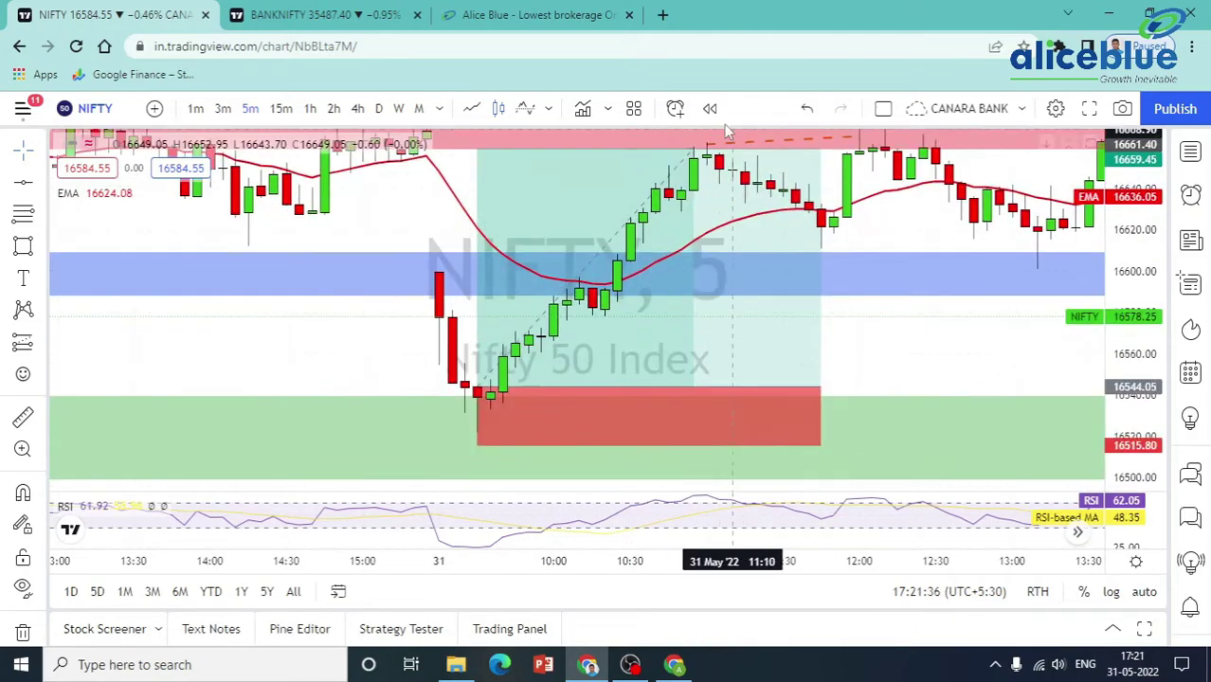
click(711, 280)
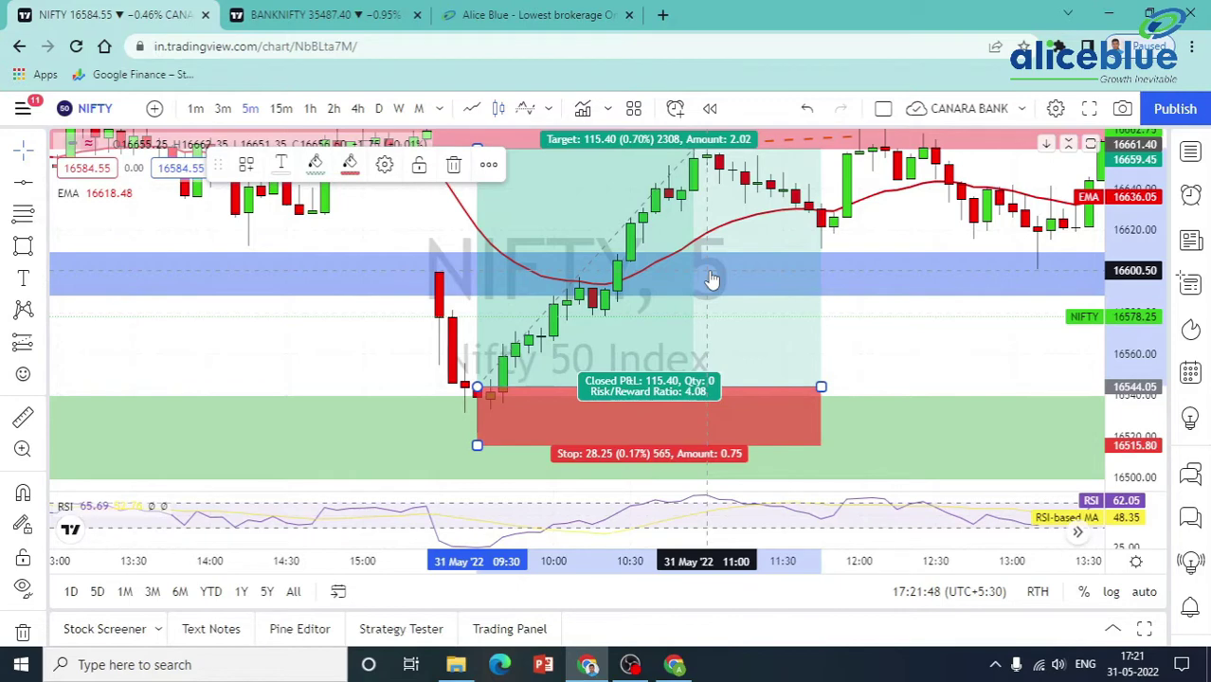
mouse_move(857, 228)
mouse_down()
mouse_move(654, 284)
mouse_move(620, 316)
mouse_up()
scroll(622, 314, down, 2)
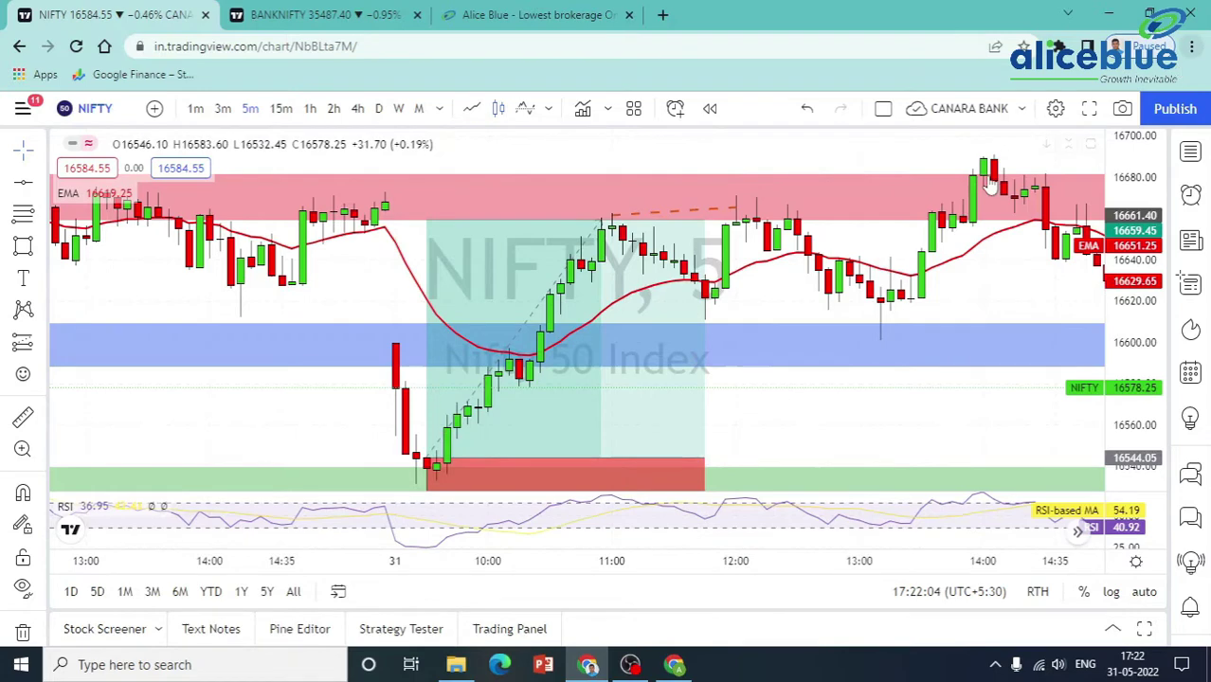
drag(1035, 297, 894, 306)
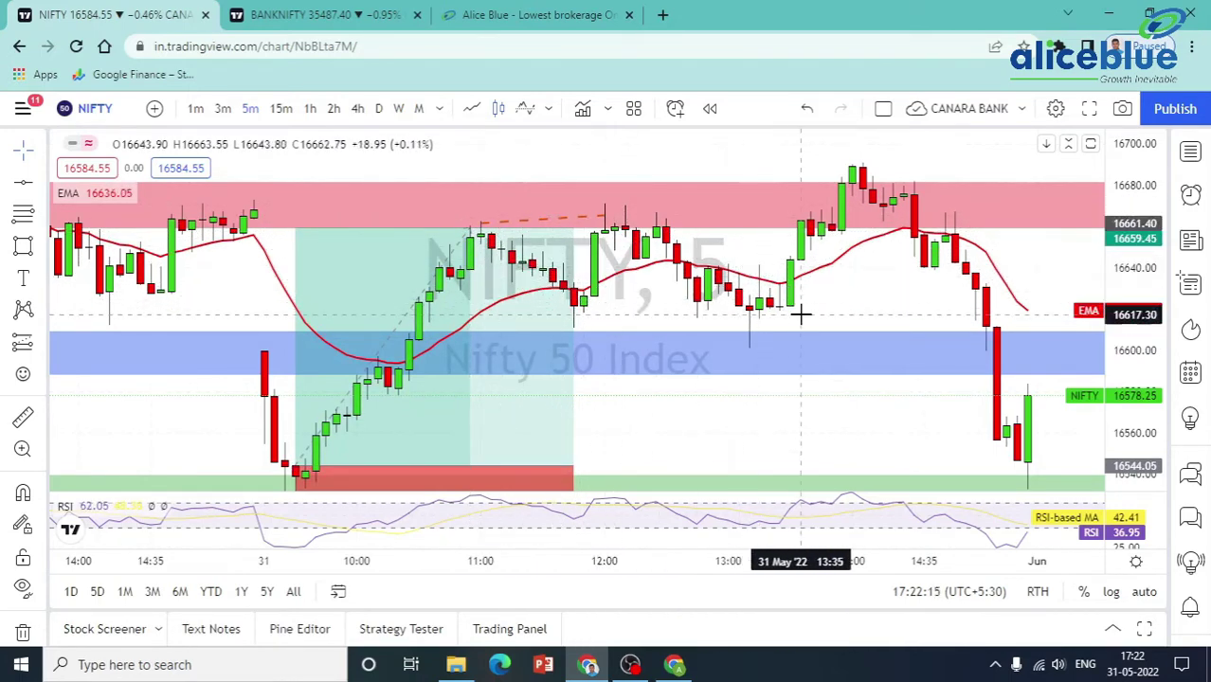
drag(852, 289, 808, 289)
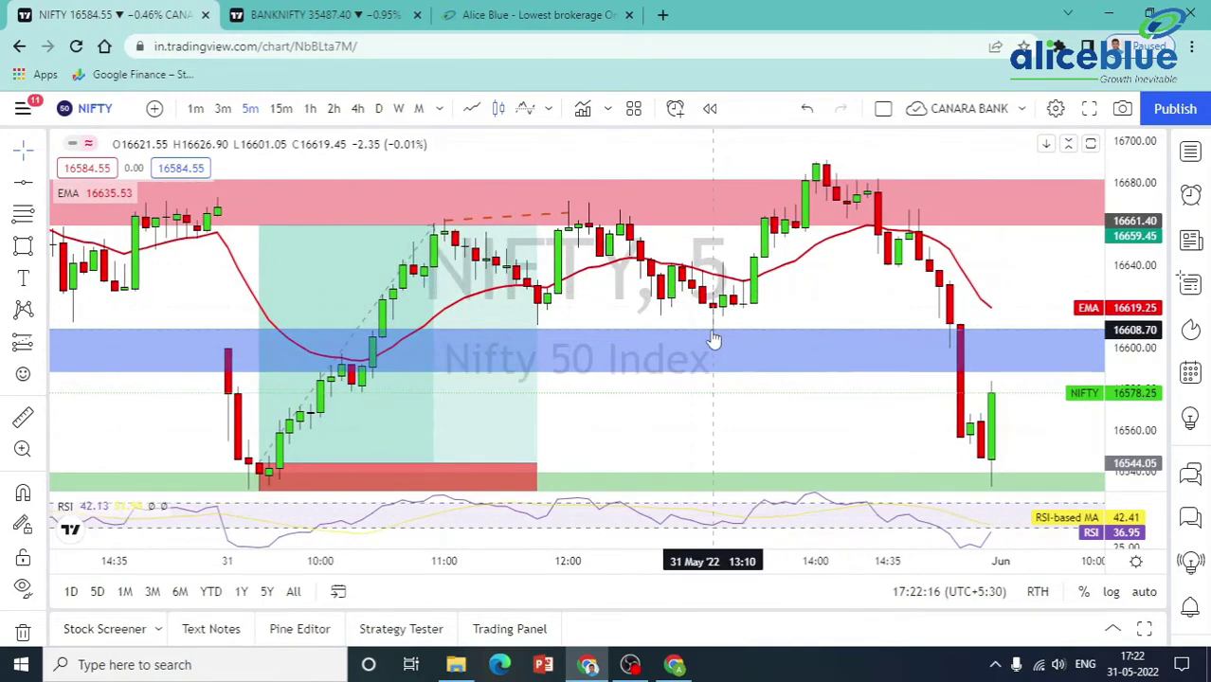
drag(713, 341, 611, 299)
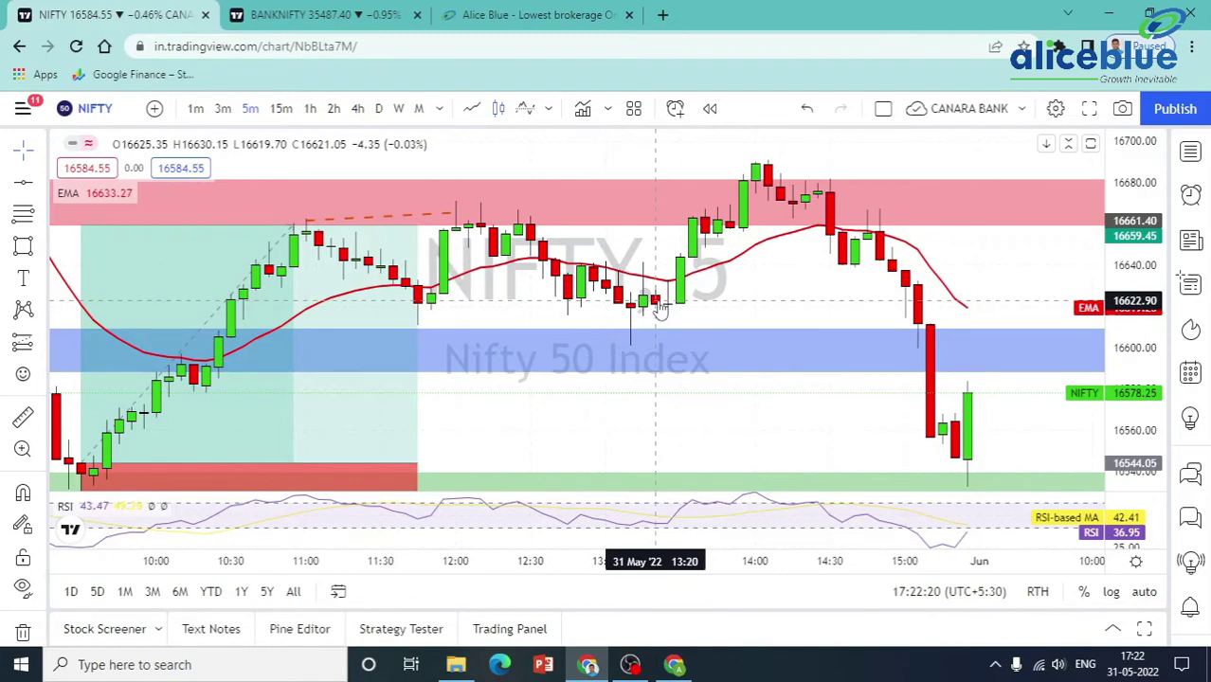
scroll(678, 315, down, 2)
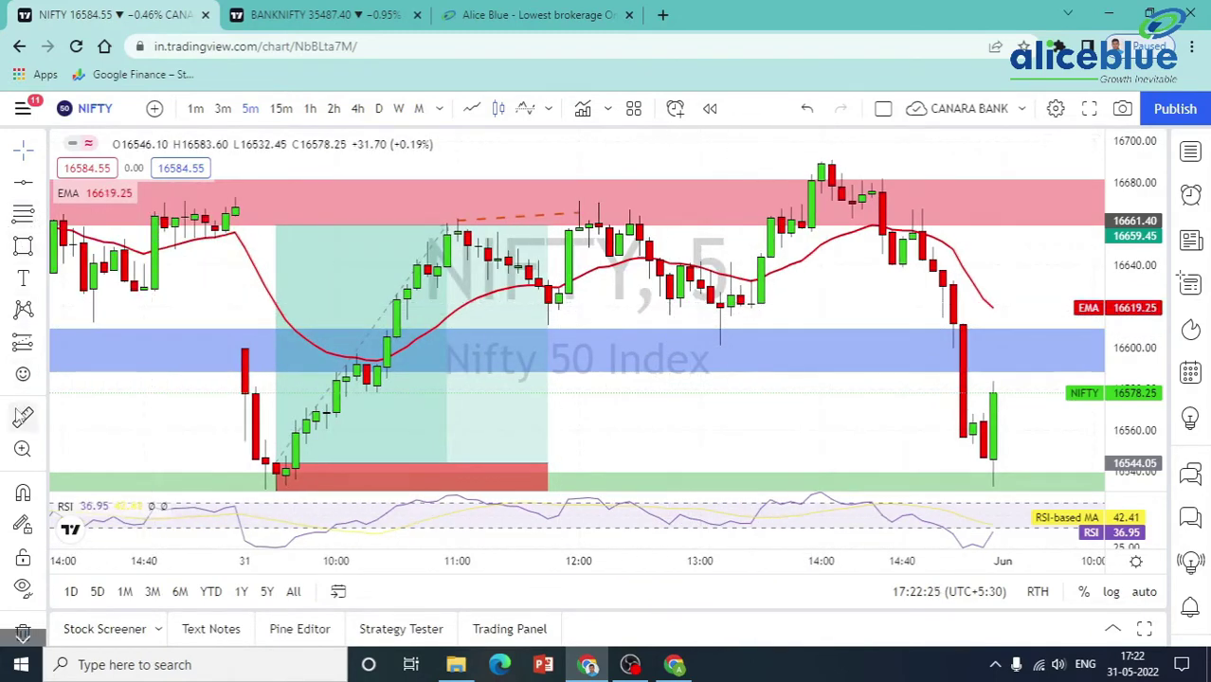
- Place a second Long Position with entry at about 16622.00 on the 31 May 13:10 candle above the blue zone
click(41, 344)
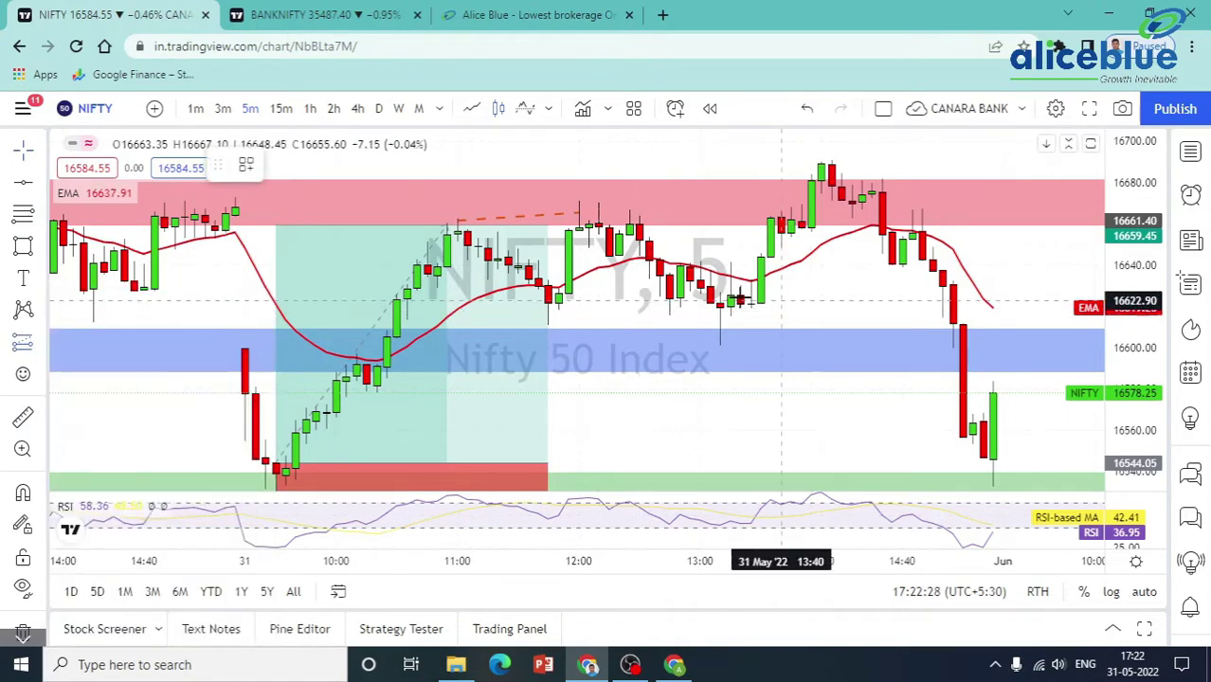
click(720, 302)
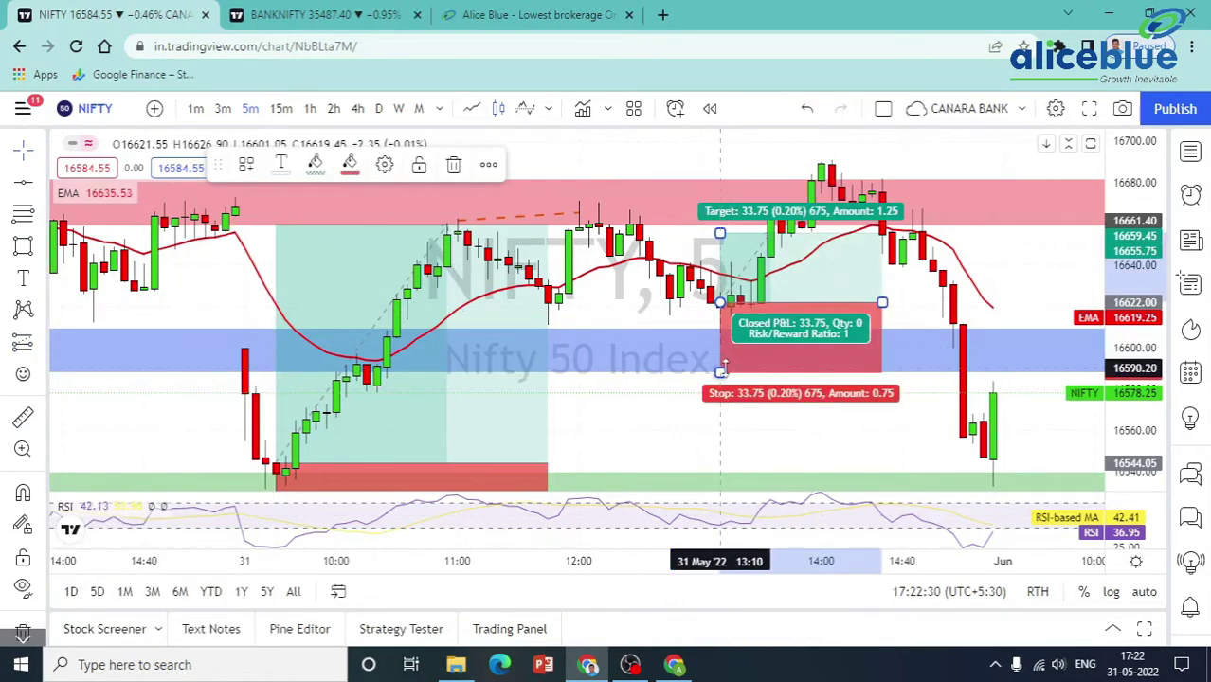
click(578, 359)
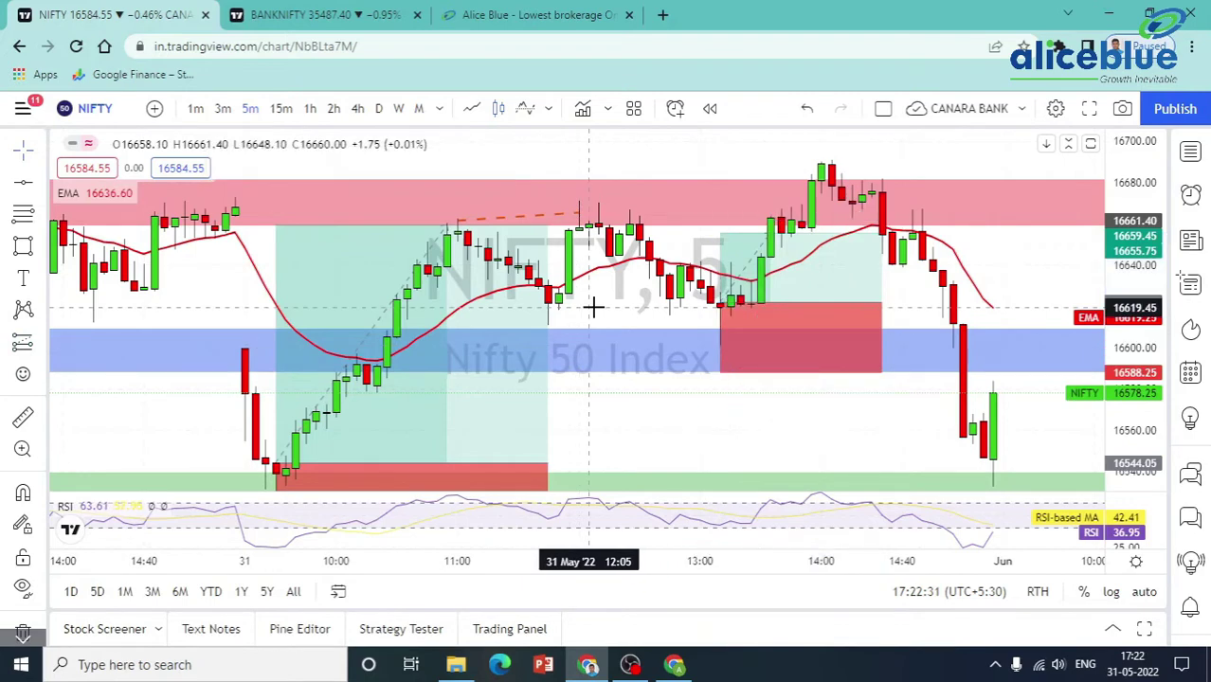
- Review both long positions on the 15-minute timeframe
click(281, 108)
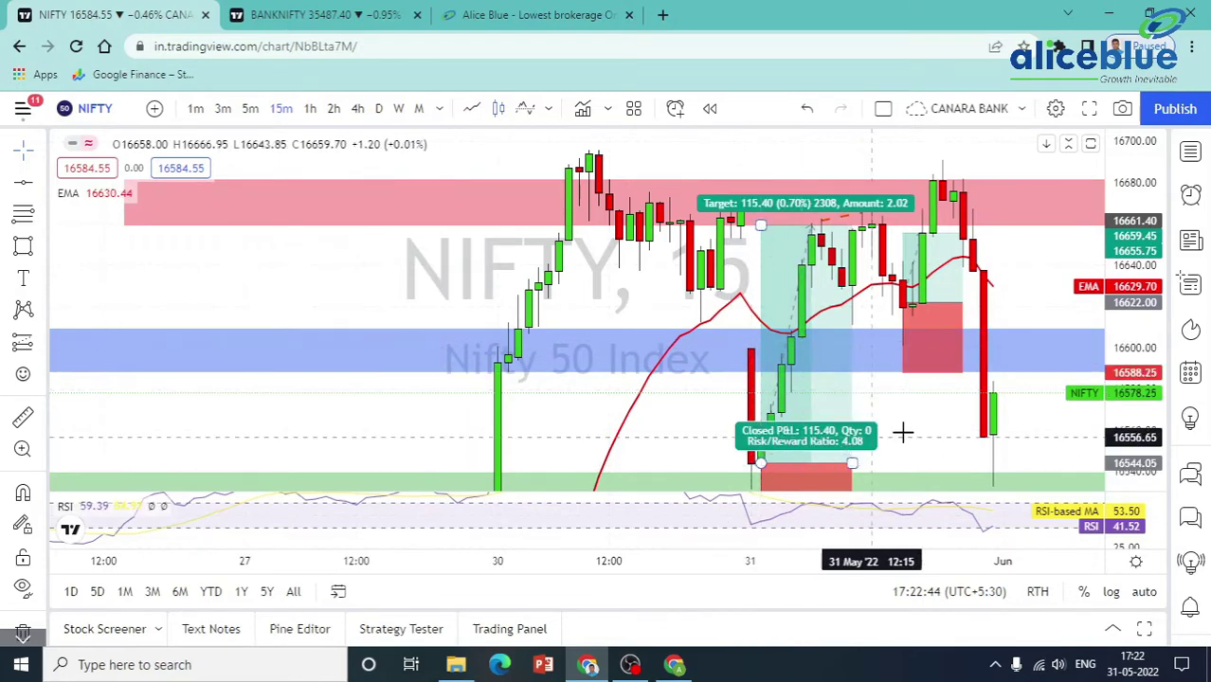
drag(913, 422, 775, 428)
scroll(776, 427, up, 3)
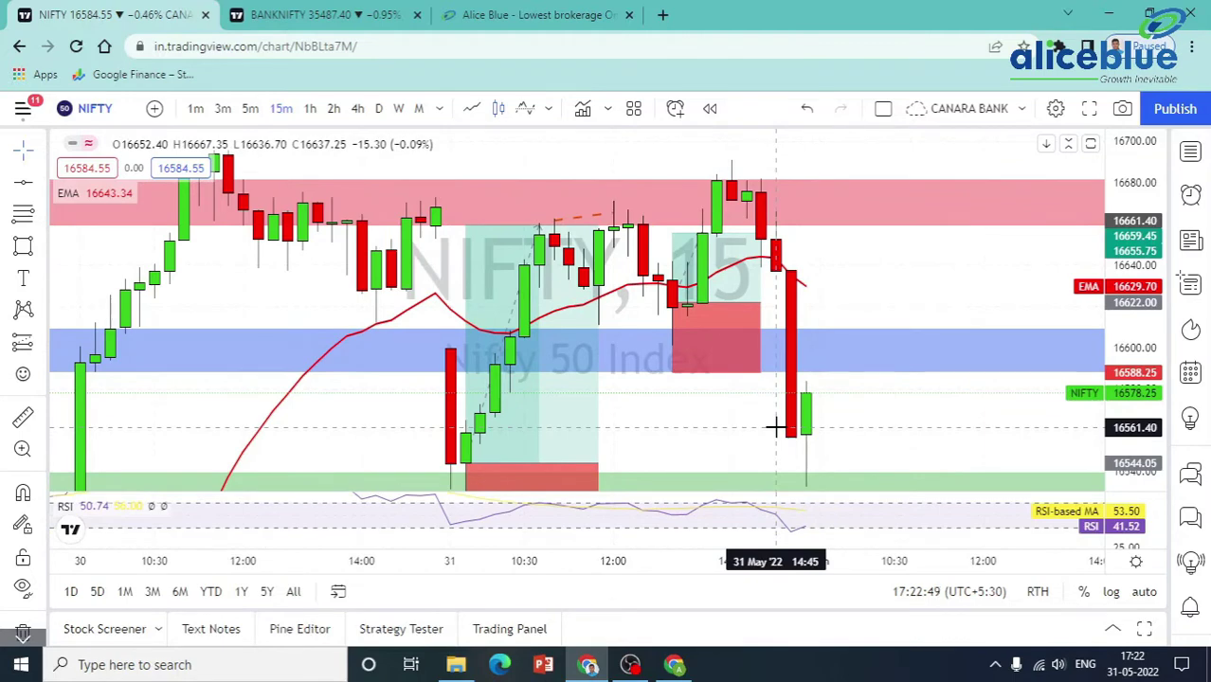
- On the 5-minute timeframe, set the second long position's stop to about 16597.50 and its target to about 16680.95
click(250, 108)
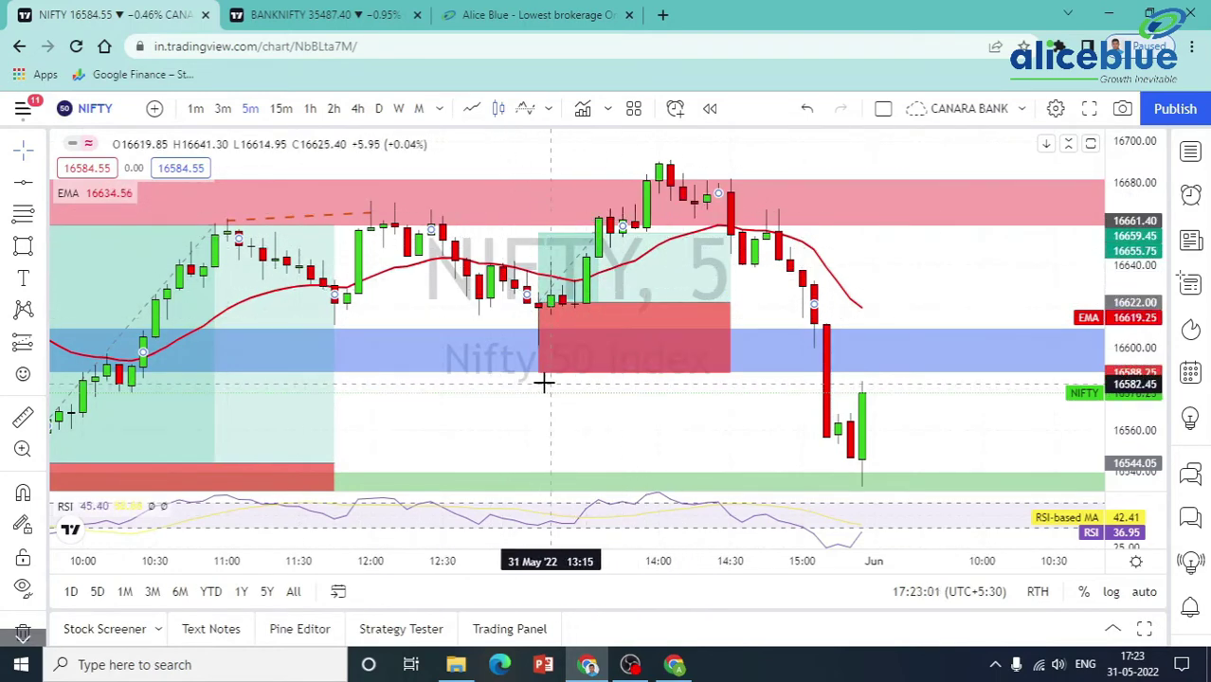
drag(544, 384, 545, 353)
drag(770, 284, 766, 362)
drag(543, 291, 546, 239)
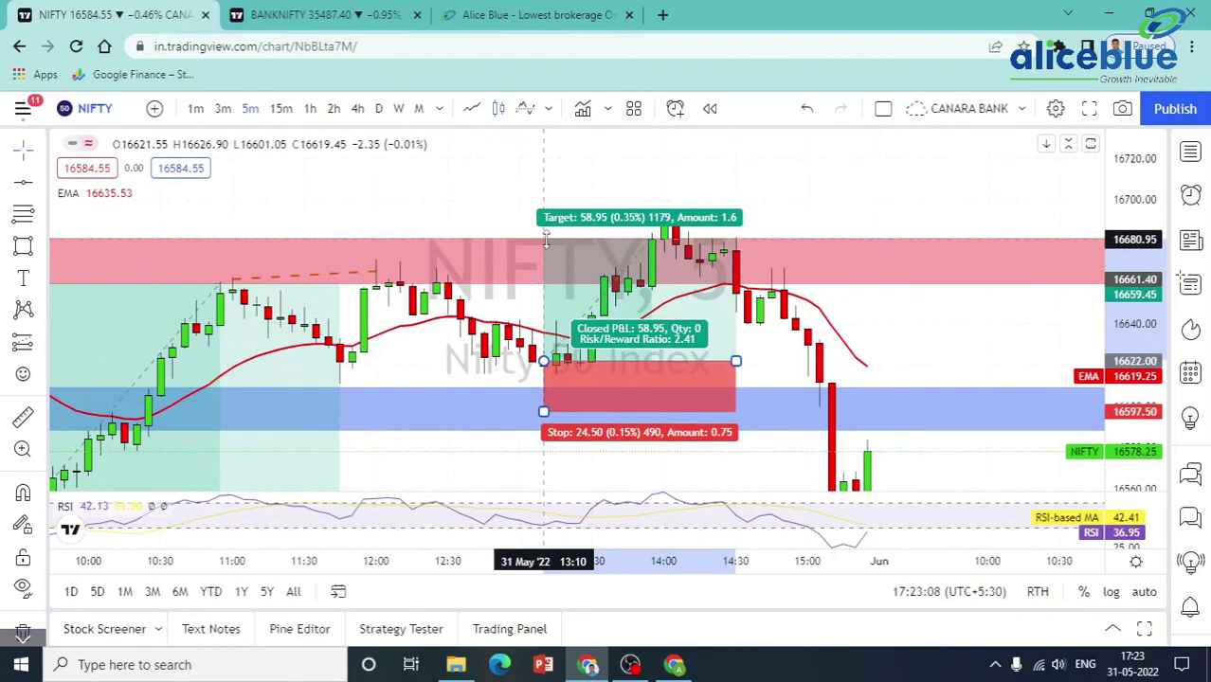
click(541, 190)
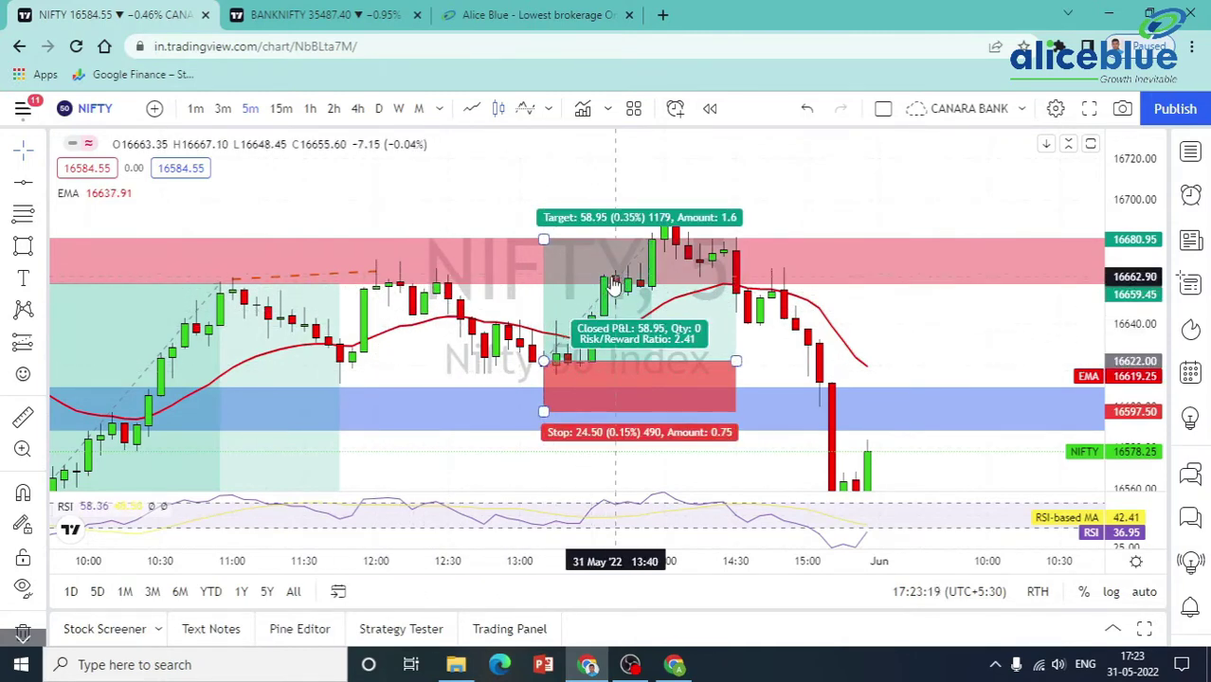
- Delete the second long position, the one starting at the 31 May 13:10 candle
click(692, 272)
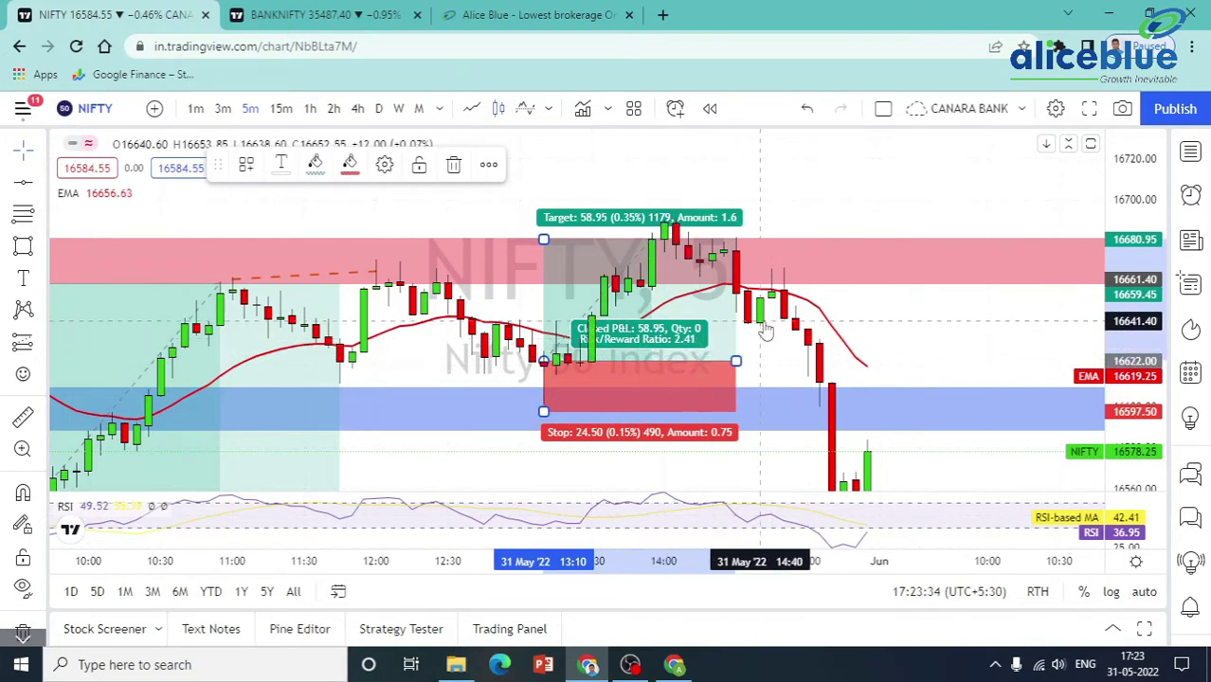
key(Delete)
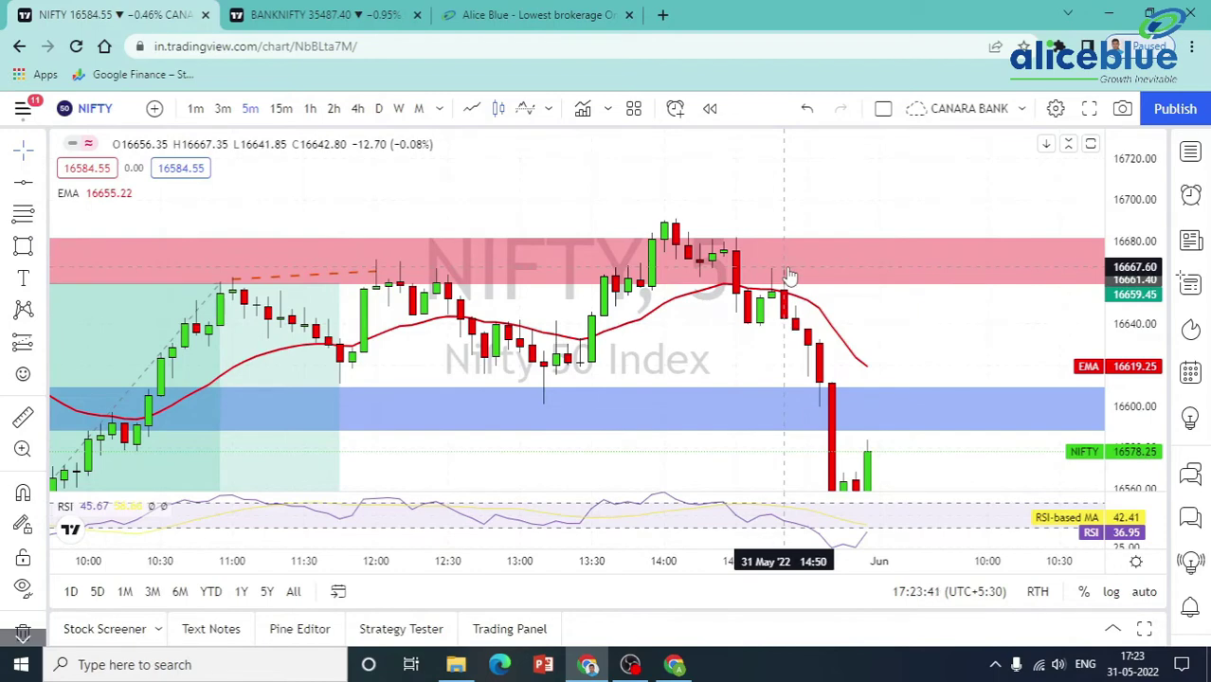
click(41, 347)
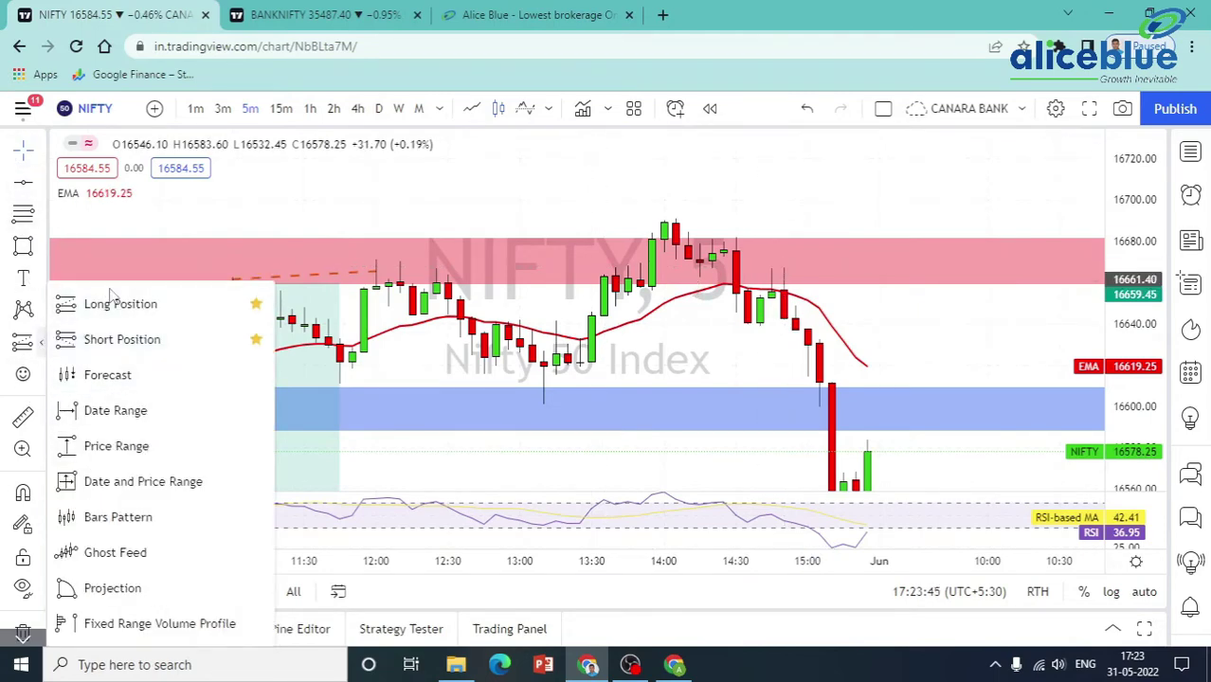
click(108, 301)
click(772, 301)
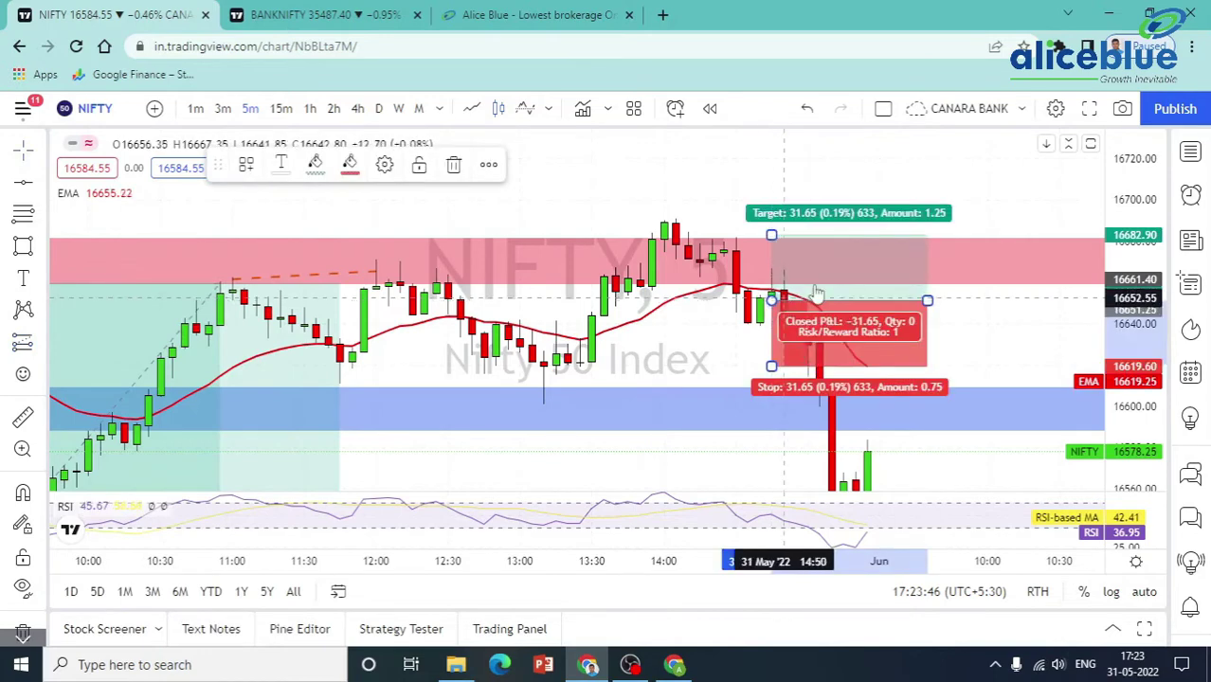
scroll(1044, 238, up, 2)
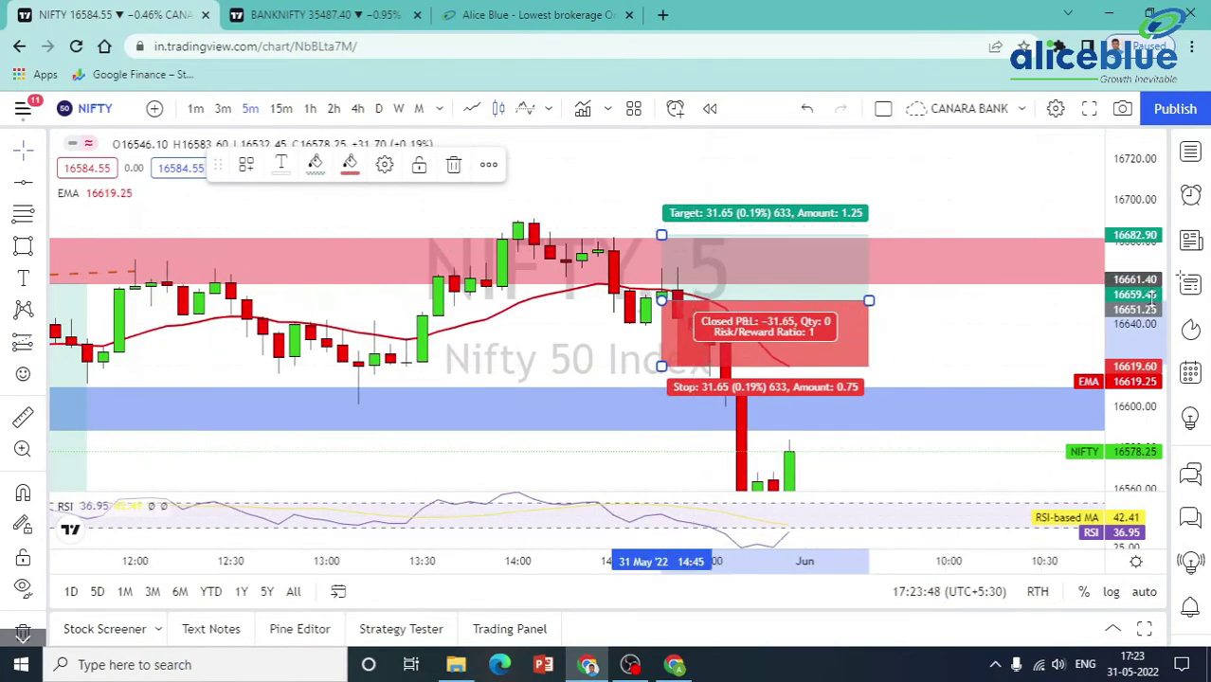
drag(1152, 300, 1152, 57)
scroll(554, 235, up, 5)
click(823, 324)
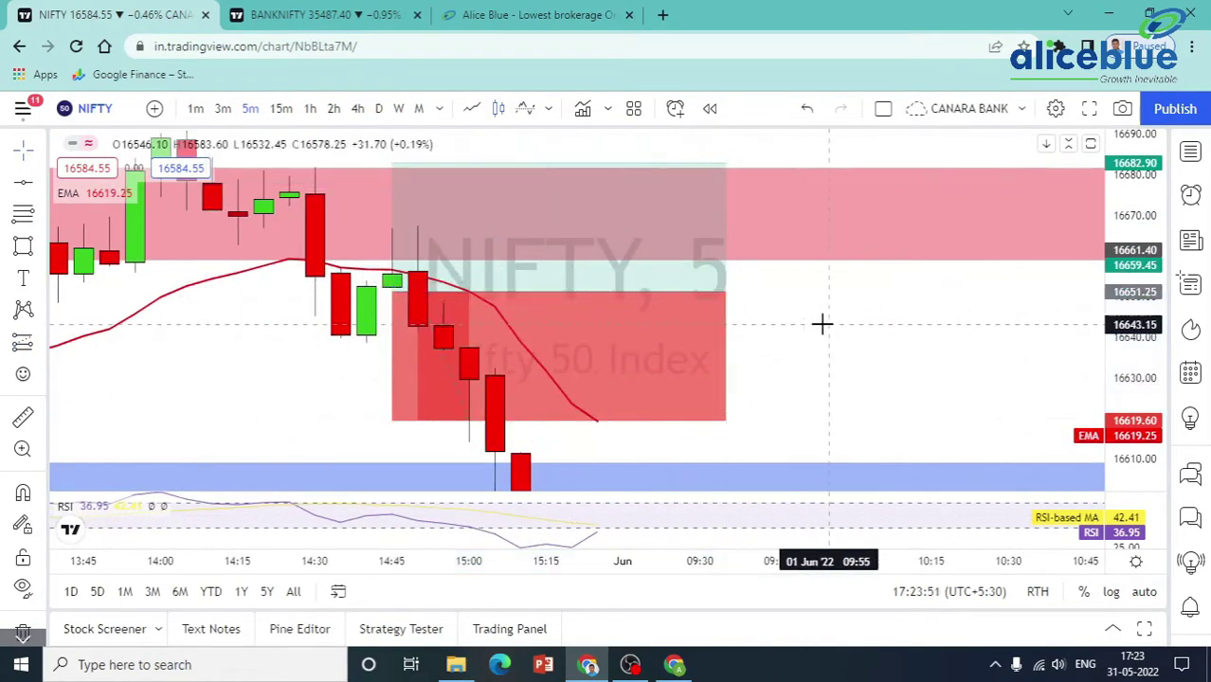
mouse_move(427, 302)
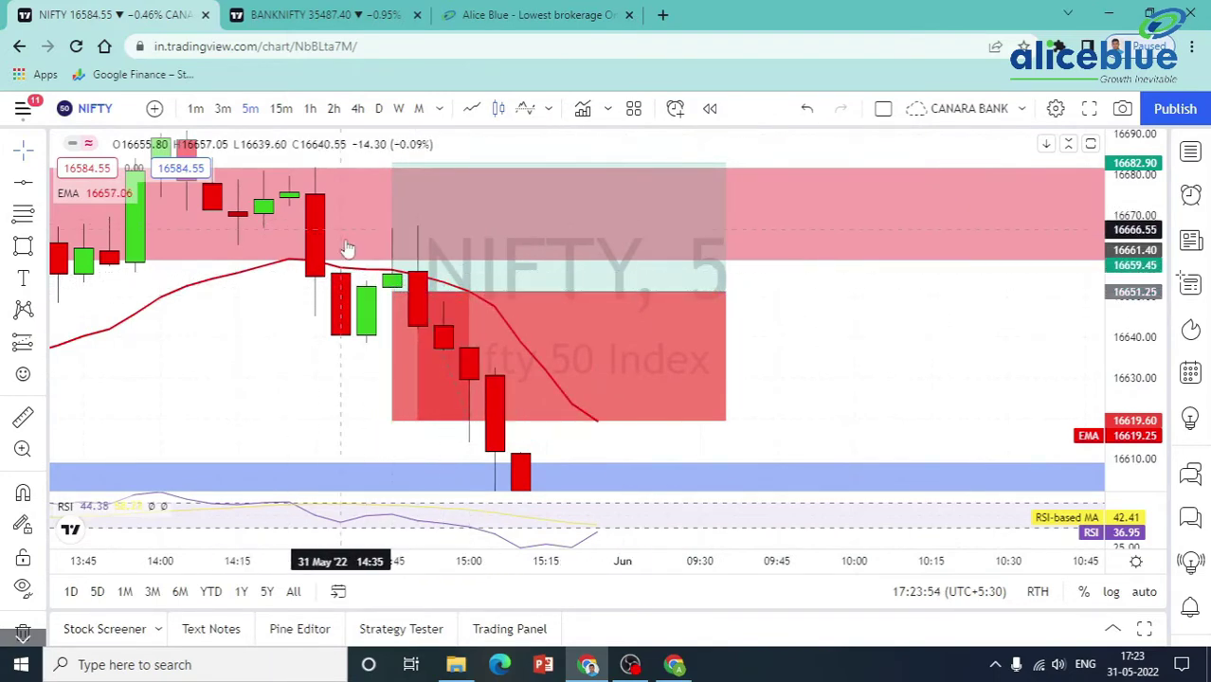
mouse_move(392, 291)
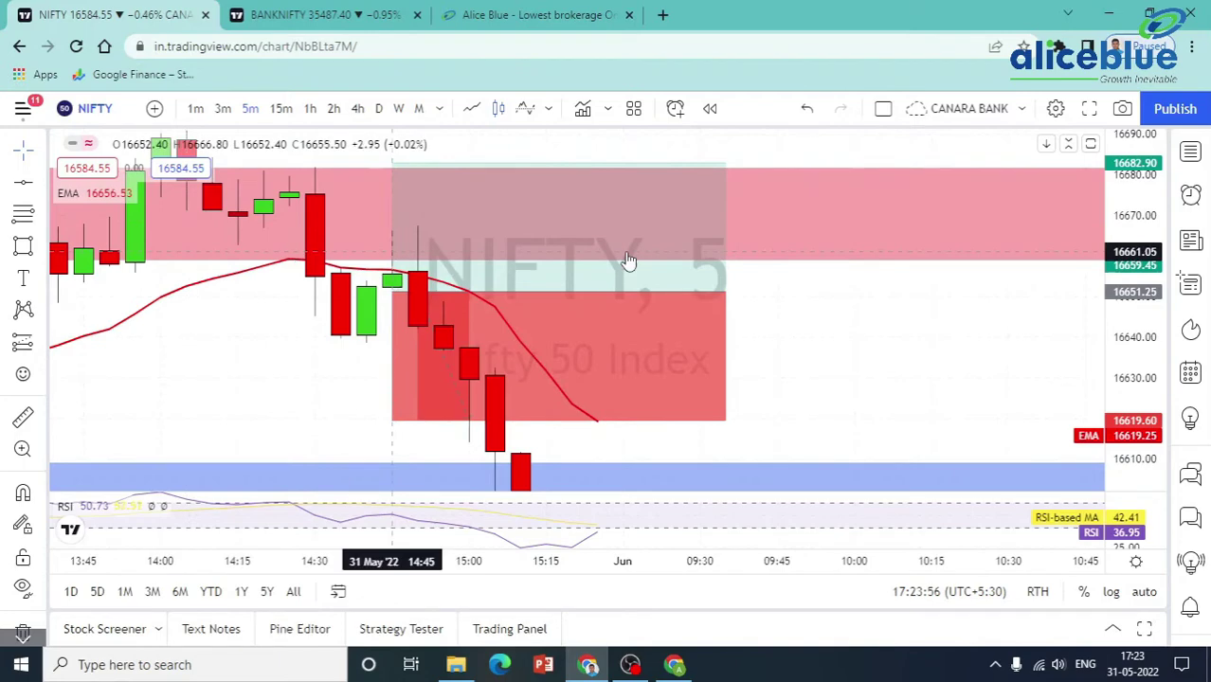
drag(391, 290, 391, 284)
mouse_move(894, 155)
mouse_down()
mouse_move(919, 178)
mouse_move(980, 186)
mouse_up()
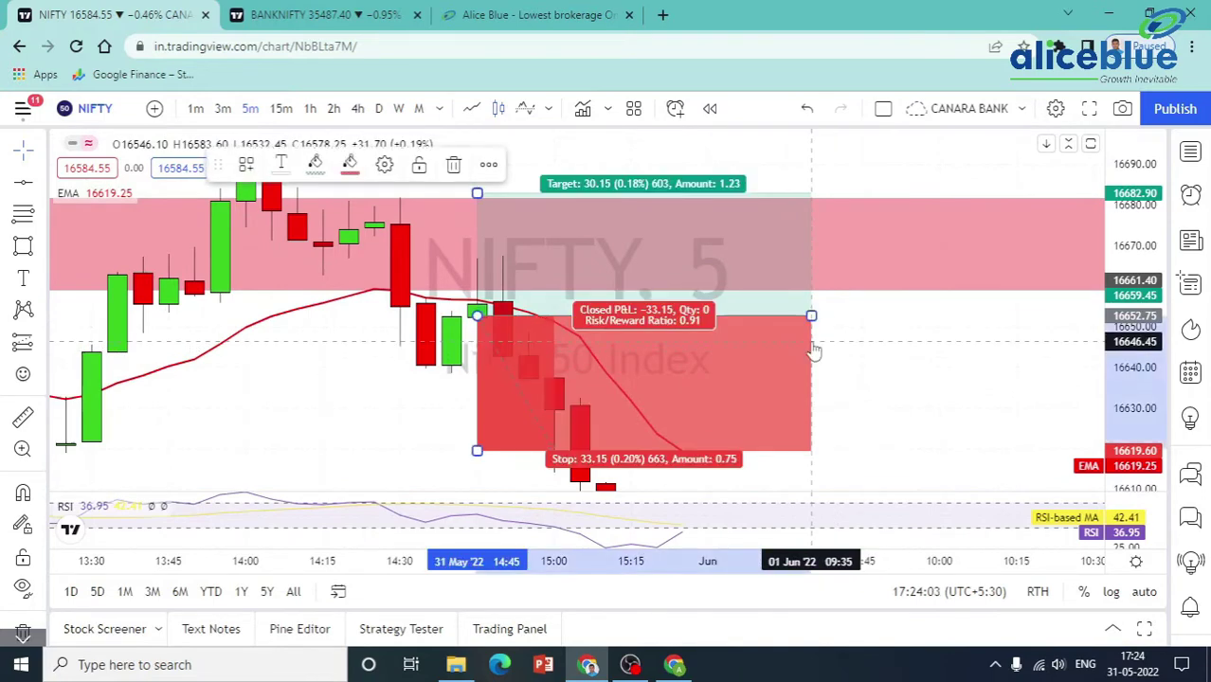
key(Delete)
- Place a Short Position with entry at about 16652.55 on the 31 May 14:45 candle and set its stop to about 16669.15
click(41, 347)
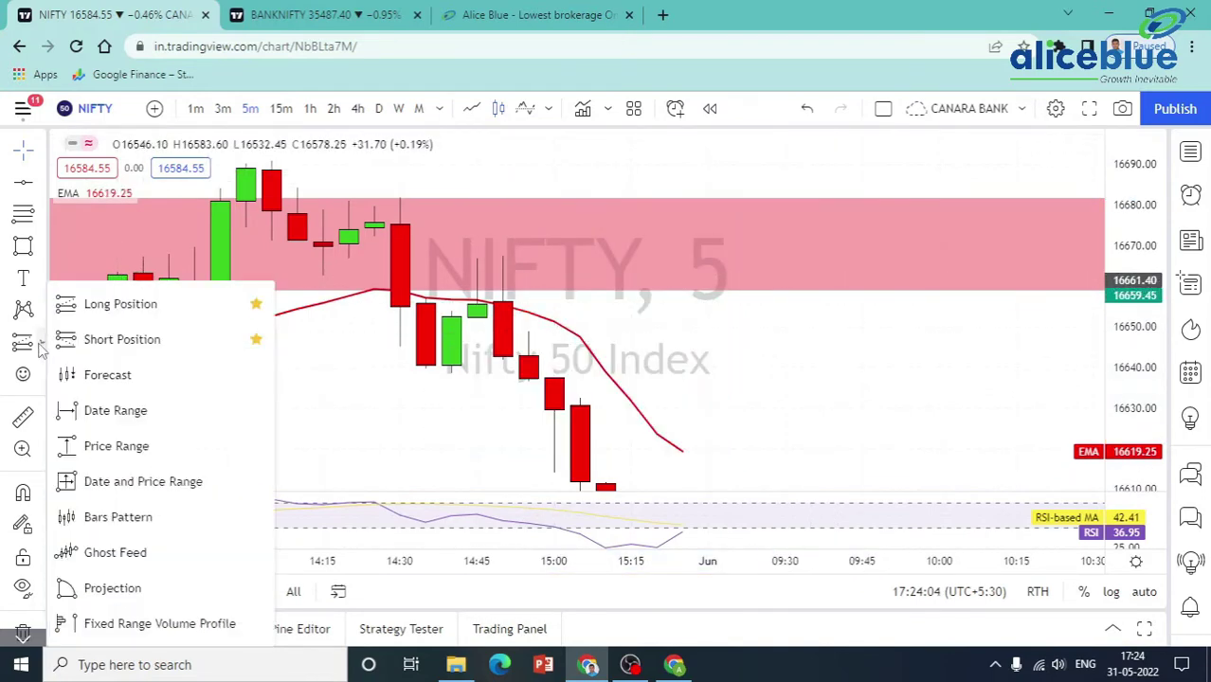
click(110, 341)
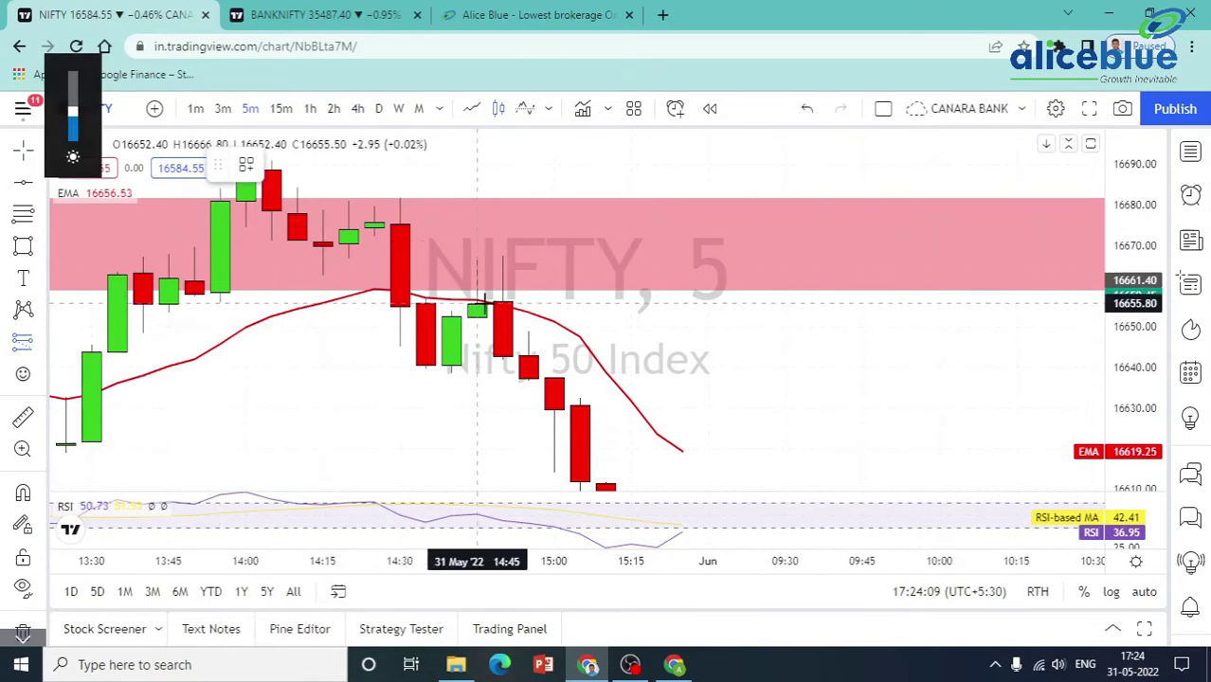
click(477, 315)
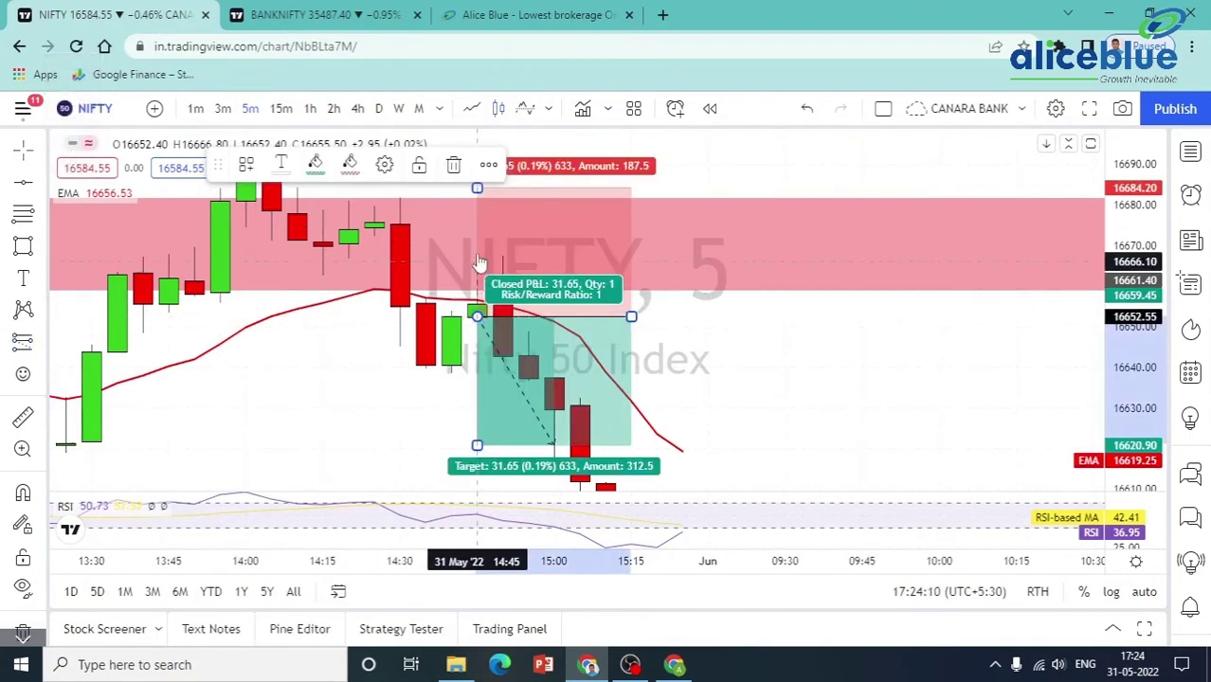
drag(478, 188, 478, 248)
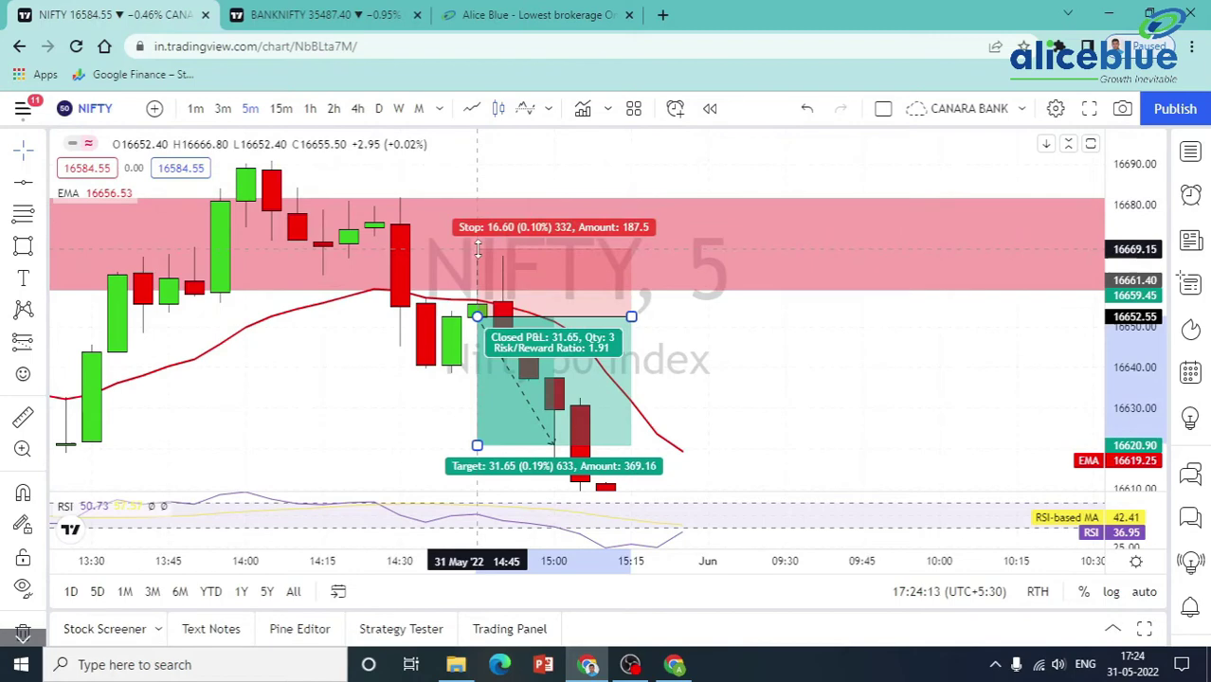
- Set the short position's target to about 16539.25 in the green zone and extend its end to 1 June 09:20
drag(824, 343, 783, 179)
scroll(681, 285, down, 2)
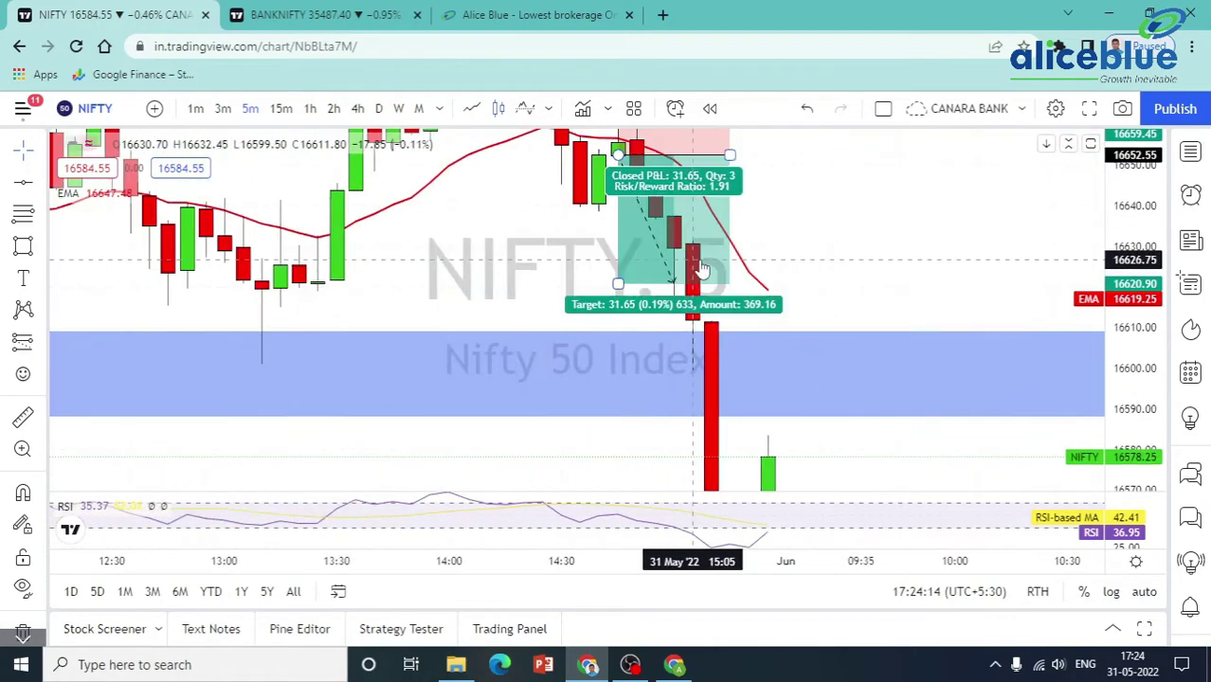
drag(1131, 197, 1121, 329)
scroll(570, 320, down, 3)
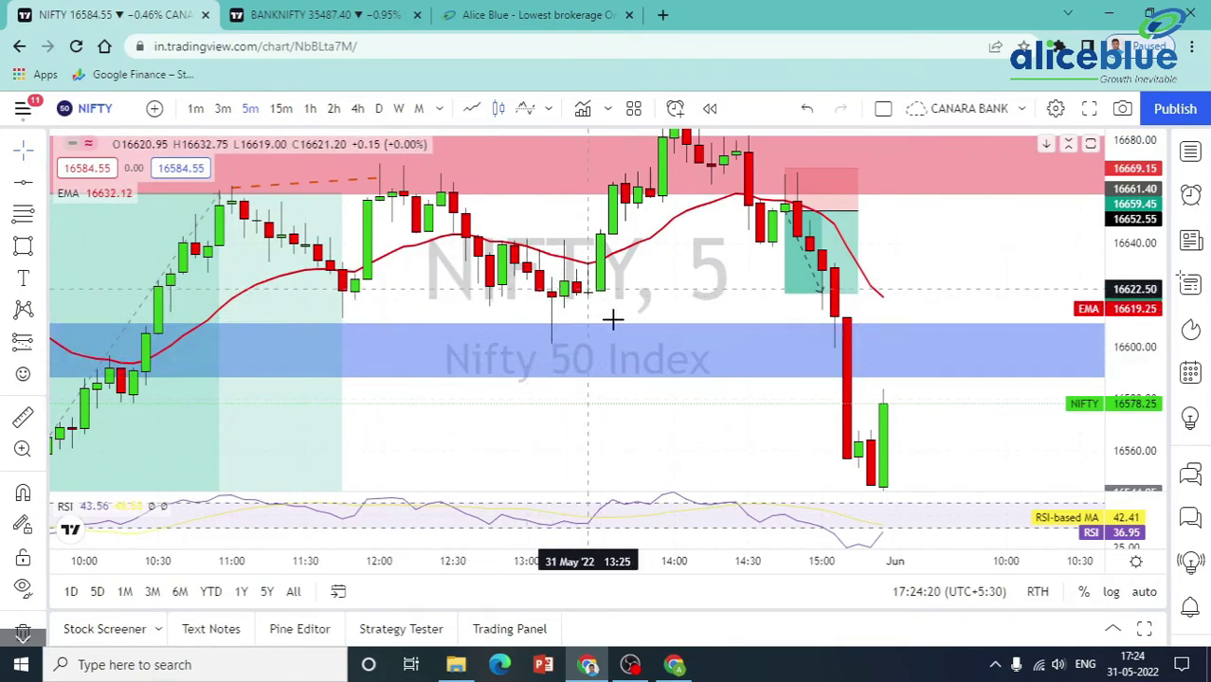
drag(670, 289, 640, 243)
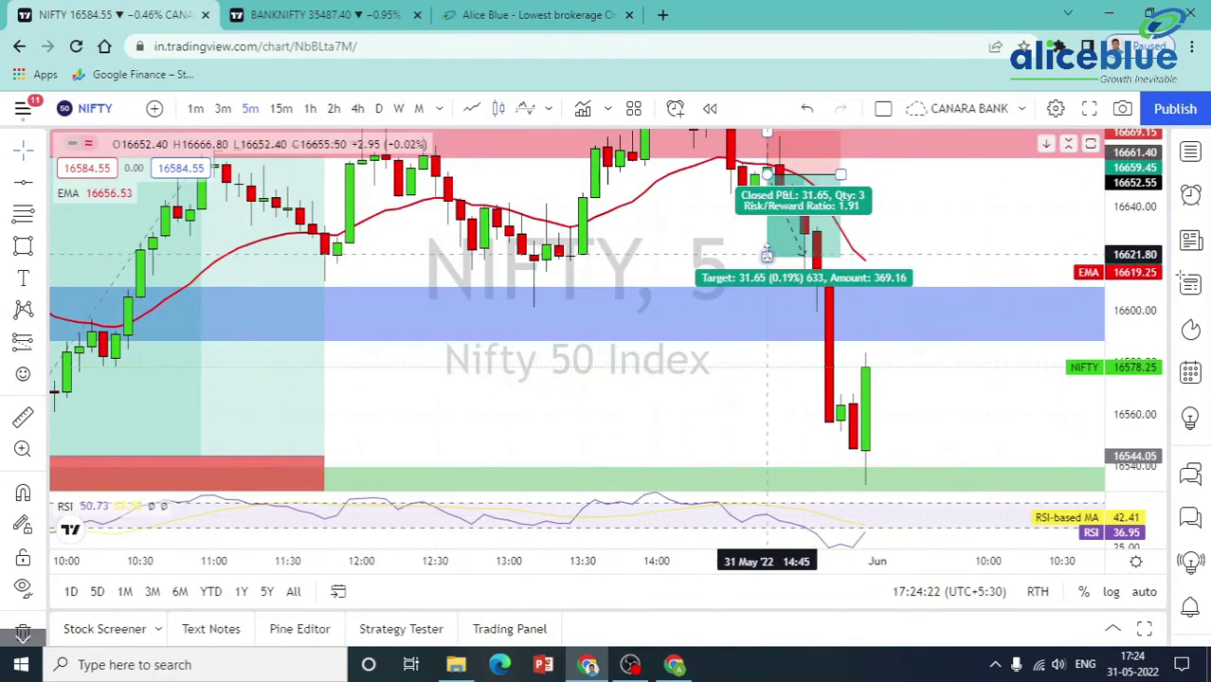
drag(766, 256, 779, 463)
drag(1118, 218, 1118, 336)
scroll(987, 338, down, 1)
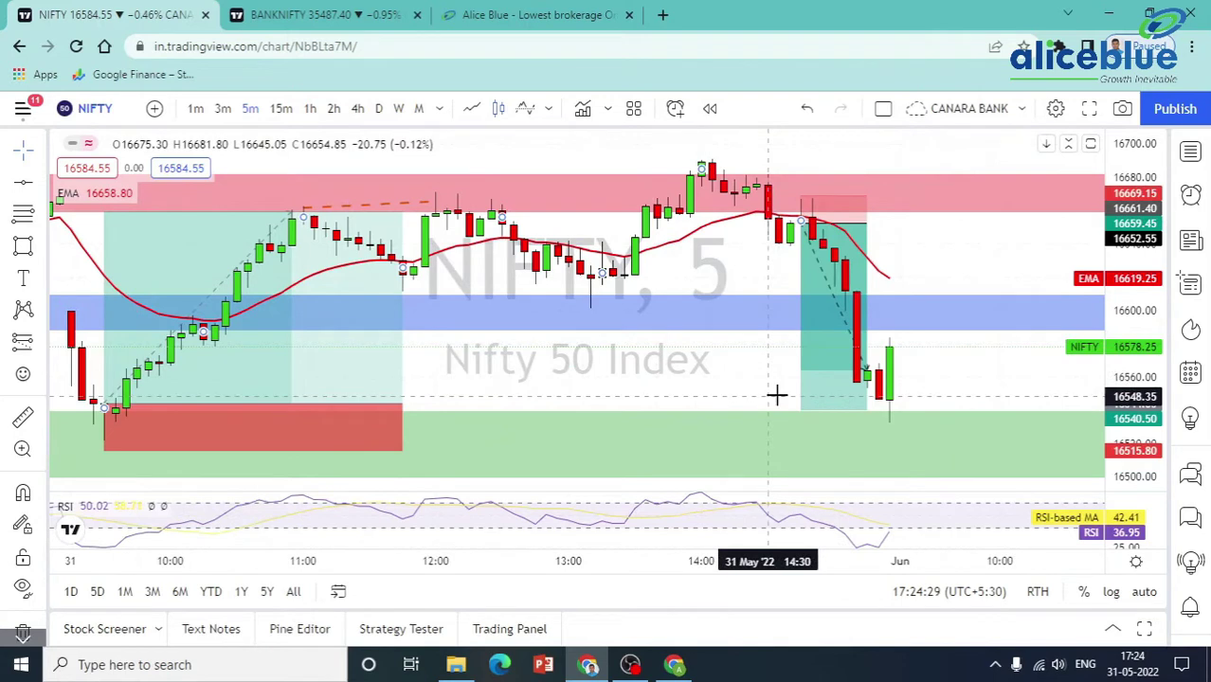
drag(801, 408, 801, 411)
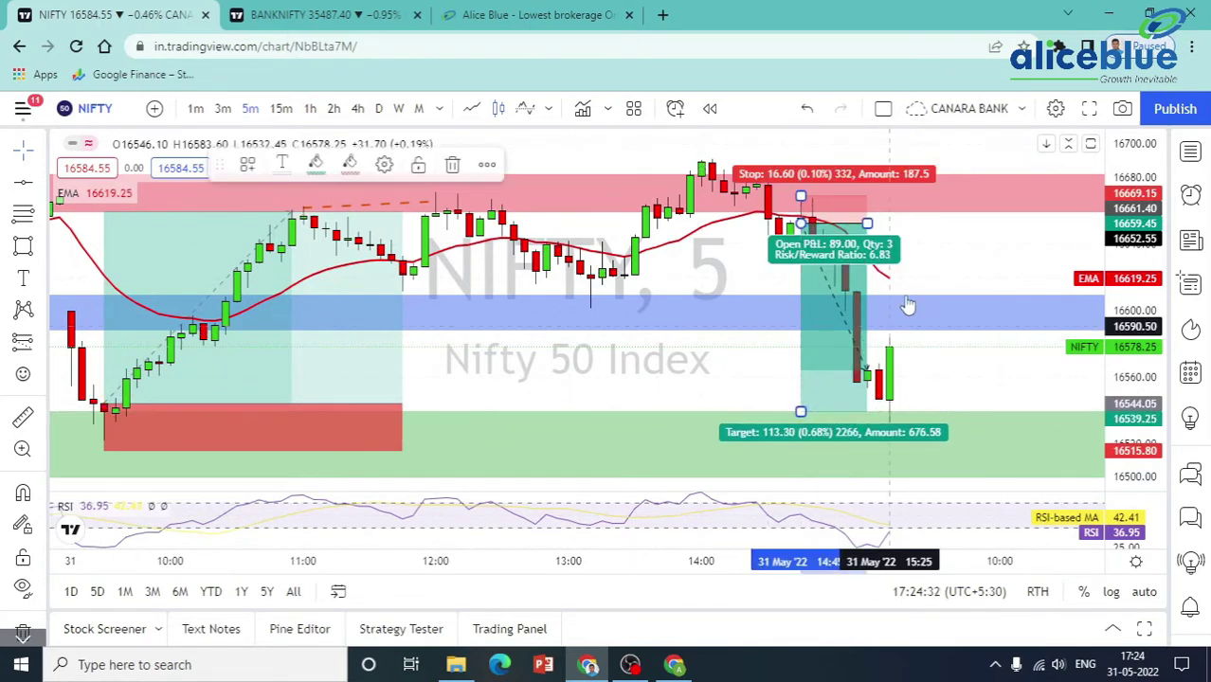
drag(866, 222, 912, 225)
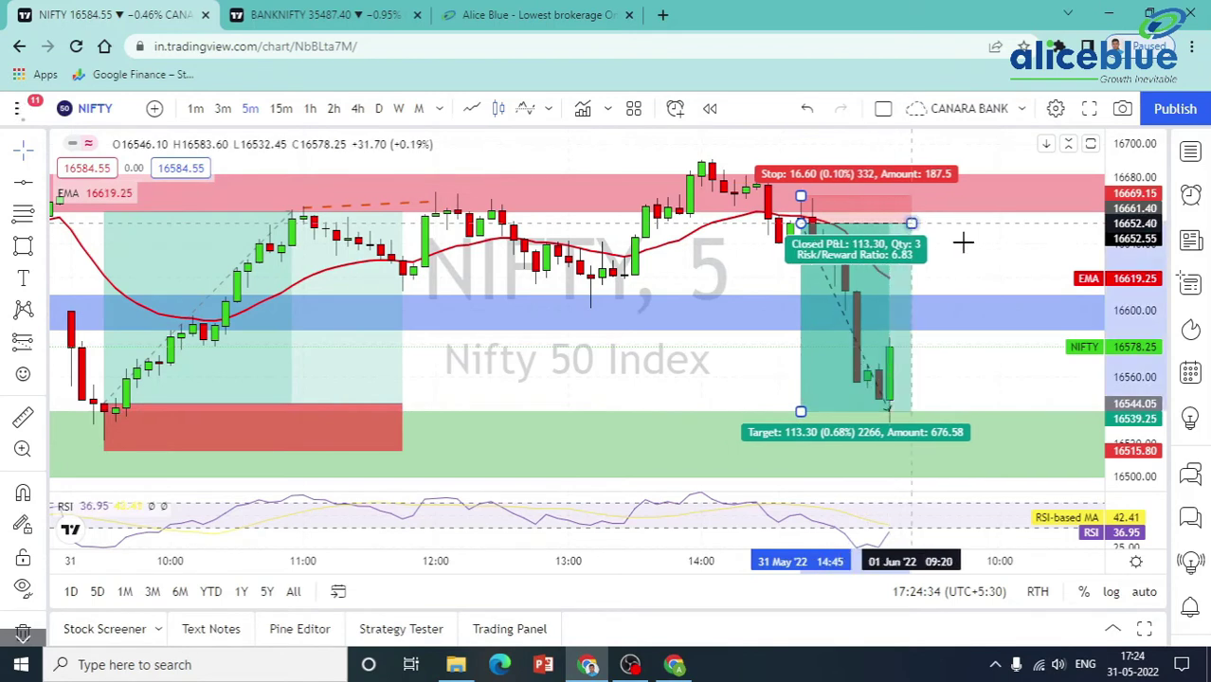
click(968, 243)
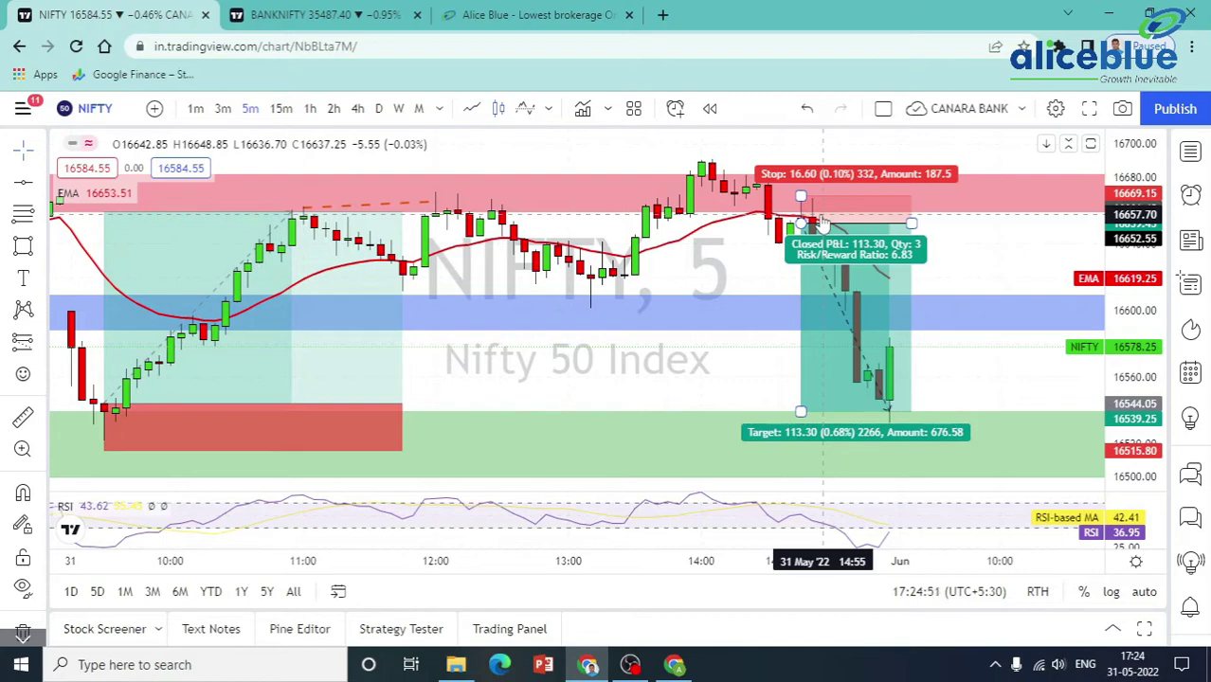
scroll(822, 225, up, 1)
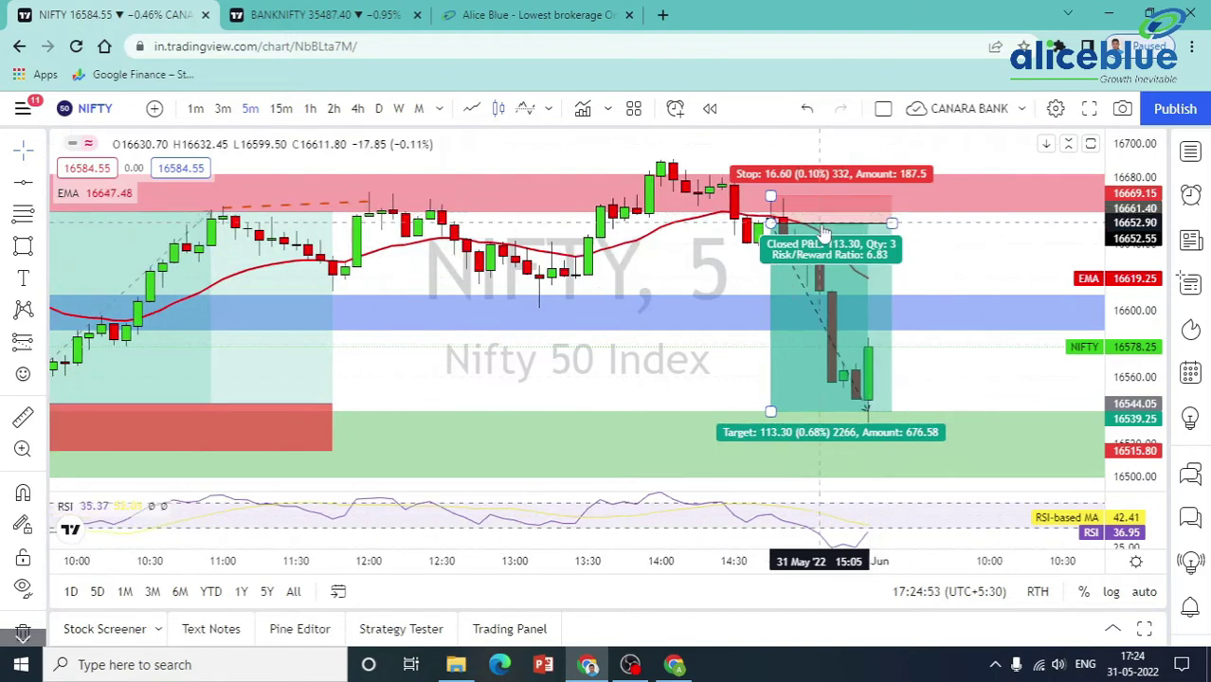
scroll(613, 265, down, 2)
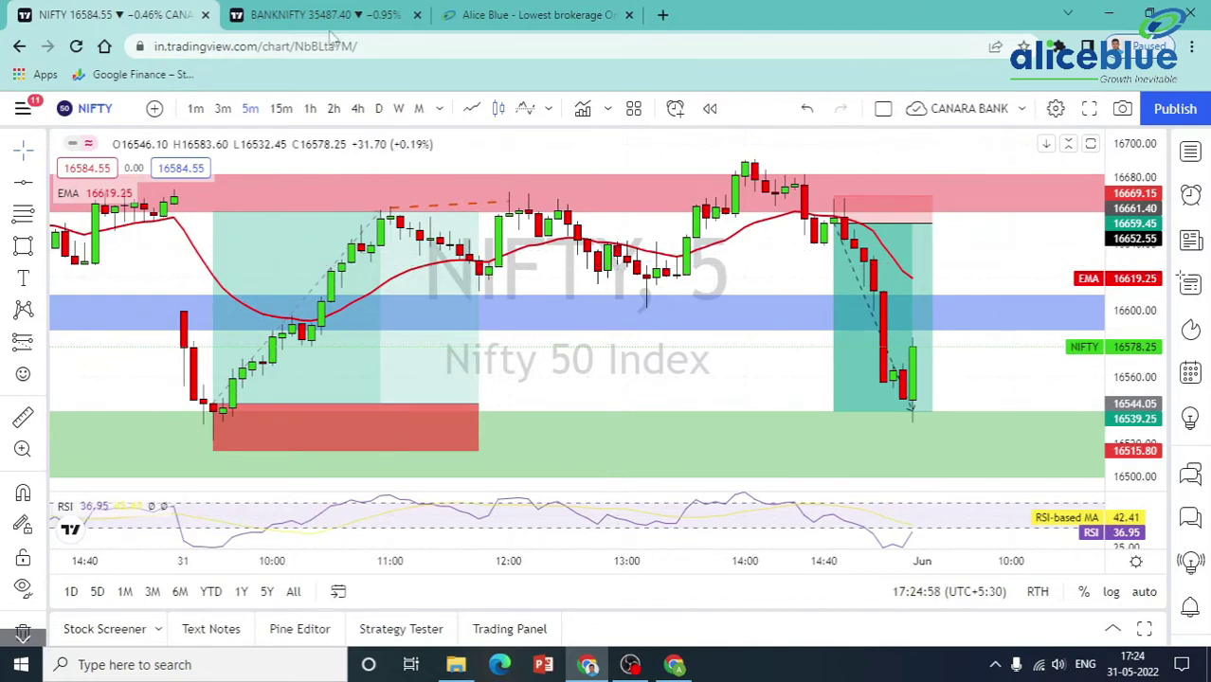
- On the BANKNIFTY chart, delete the existing long and short positions of 31 May
click(301, 13)
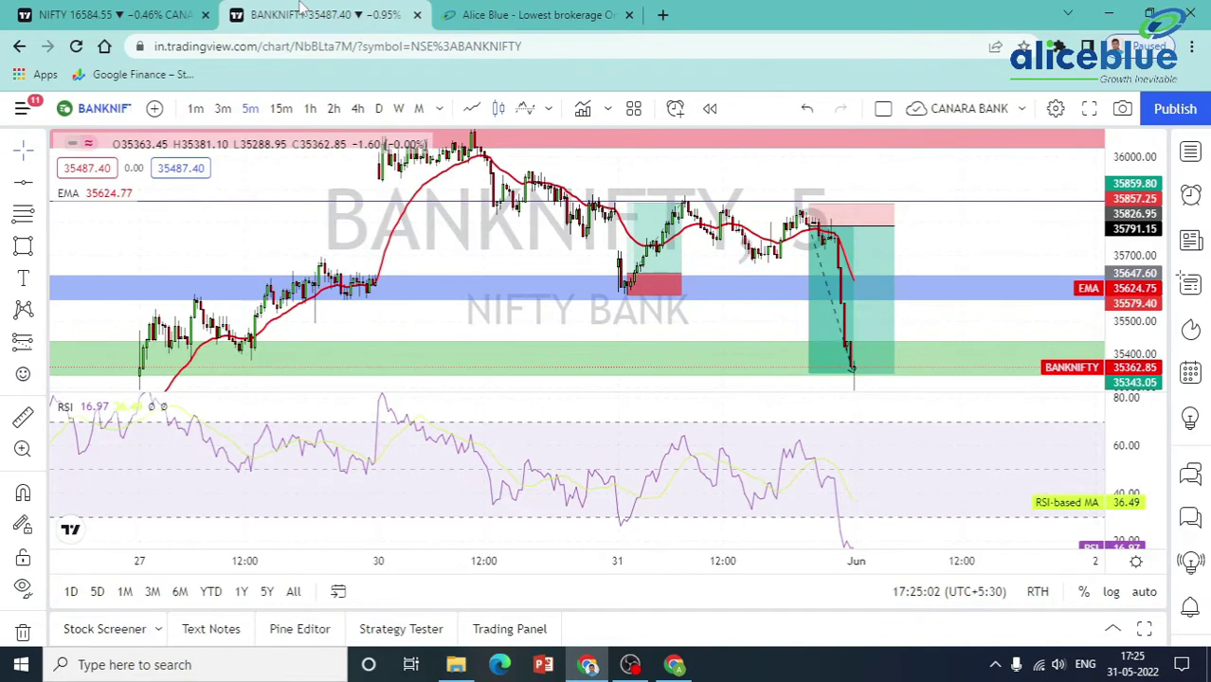
scroll(455, 309, up, 1)
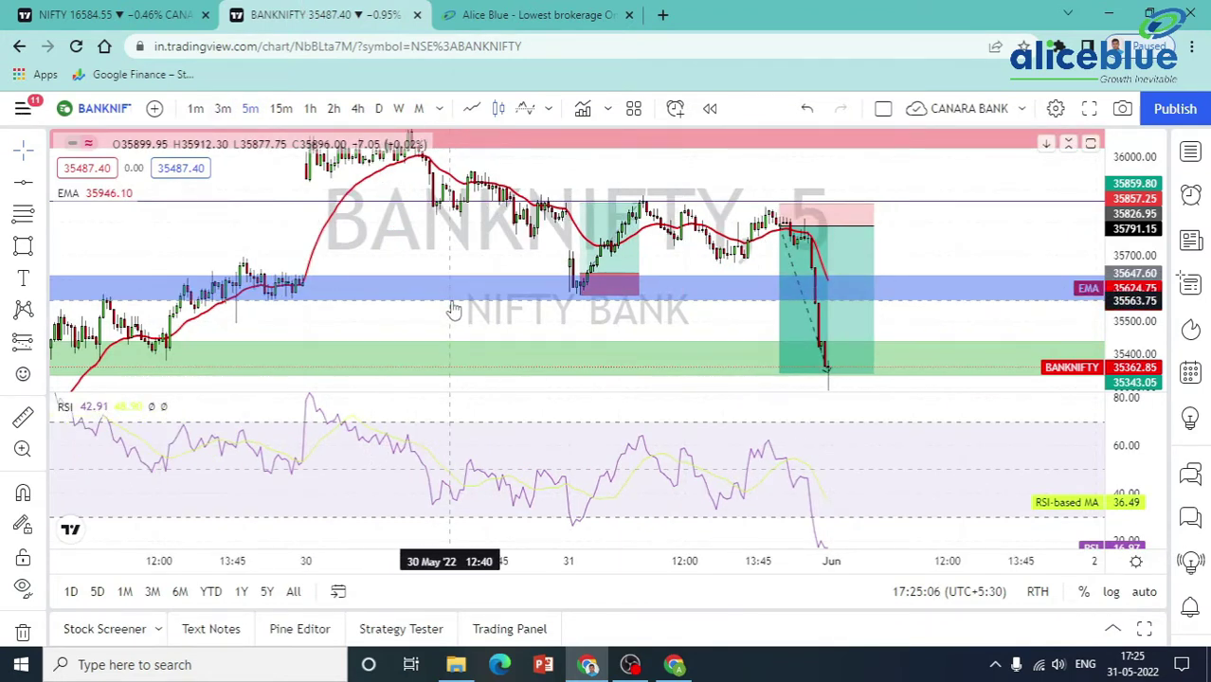
scroll(442, 256, up, 4)
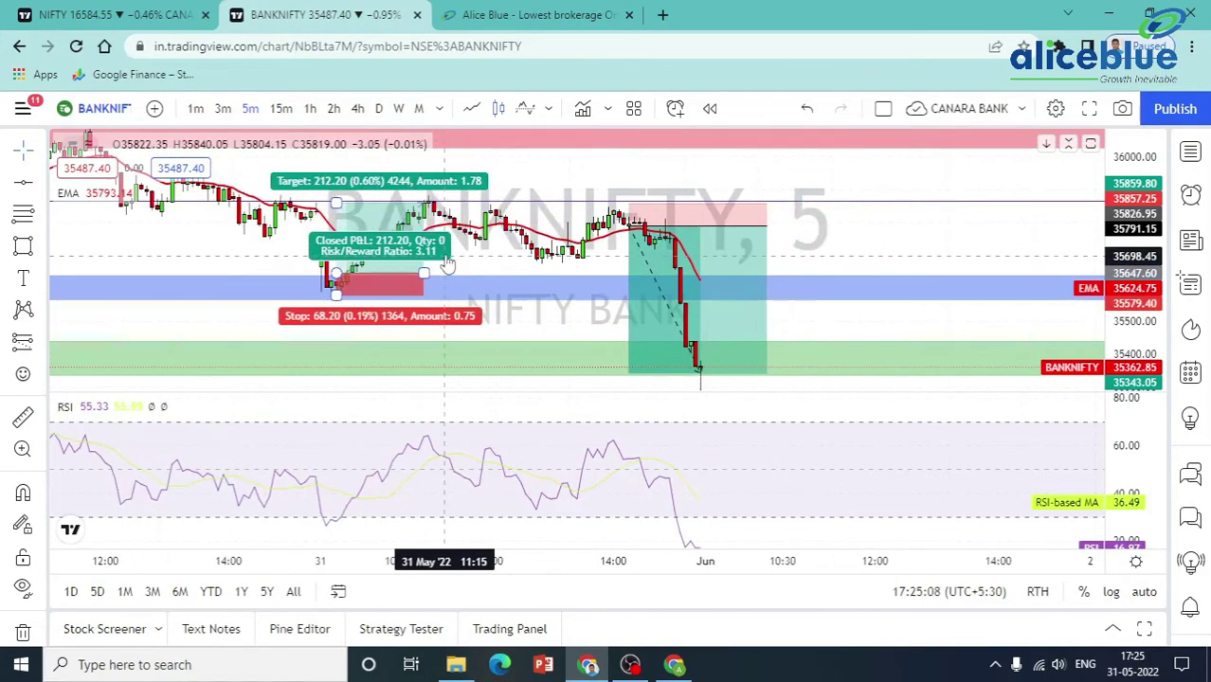
drag(458, 239, 621, 245)
click(562, 255)
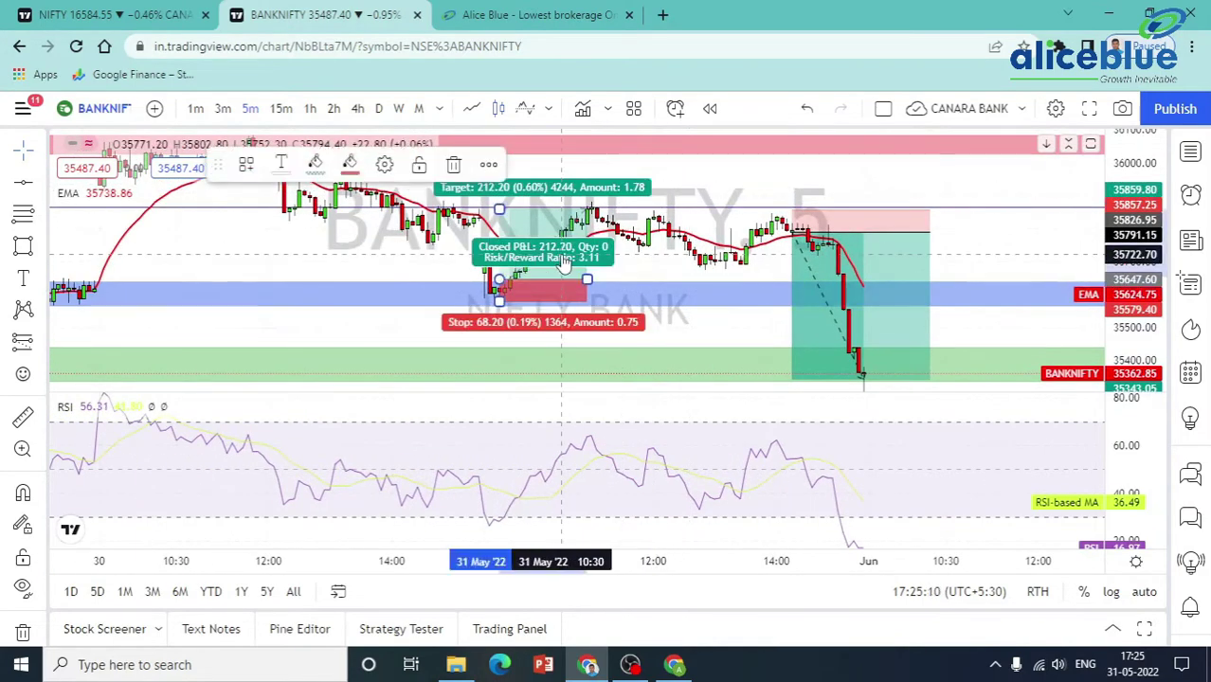
key(Delete)
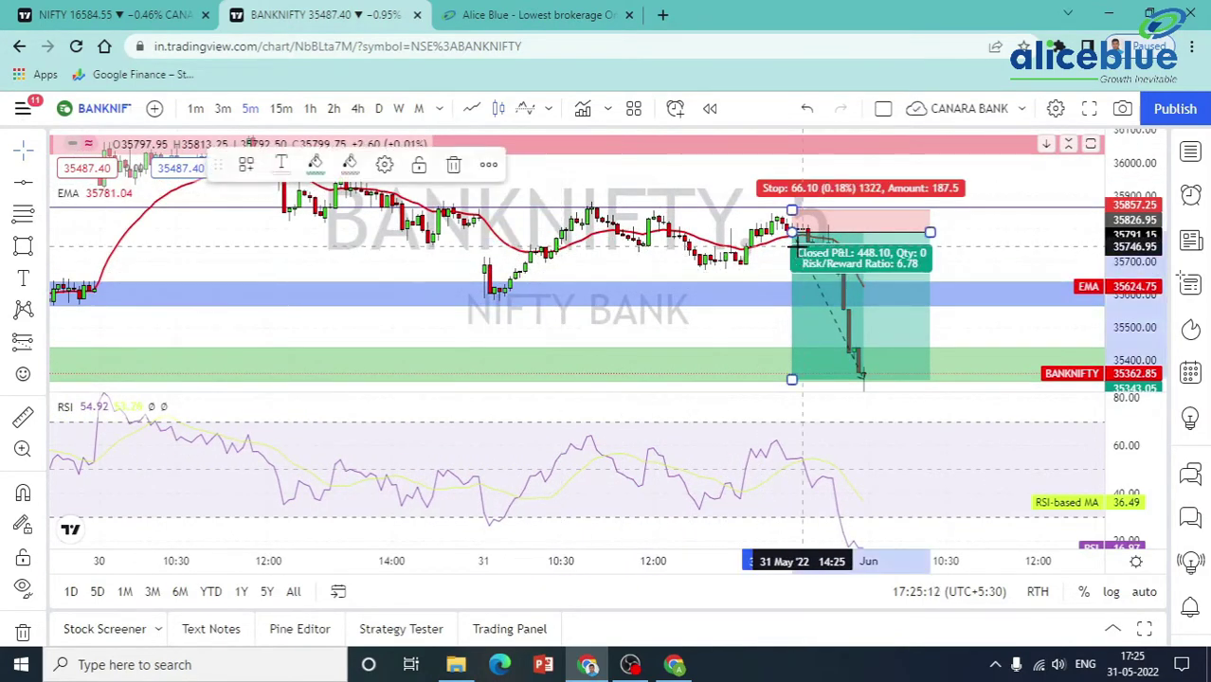
key(Delete)
- On the 15-minute timeframe, draw a horizontal line at about 35647.35, just above the blue zone at the second 31 May candle's high
click(282, 109)
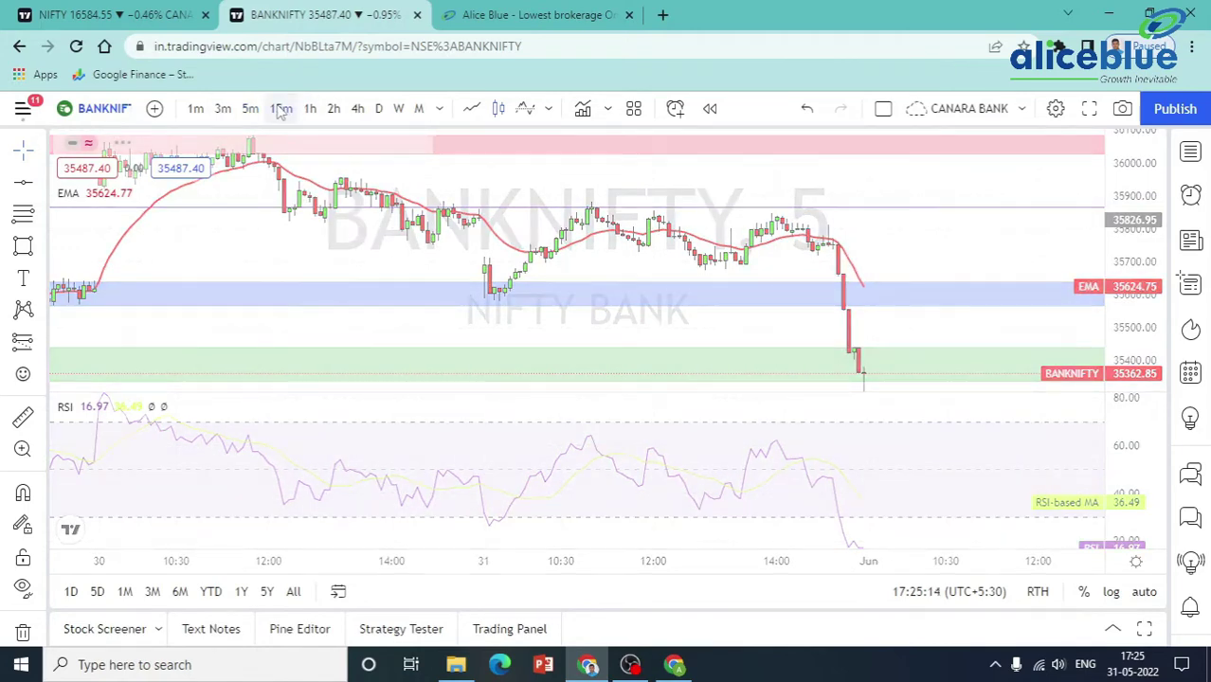
scroll(347, 194, up, 5)
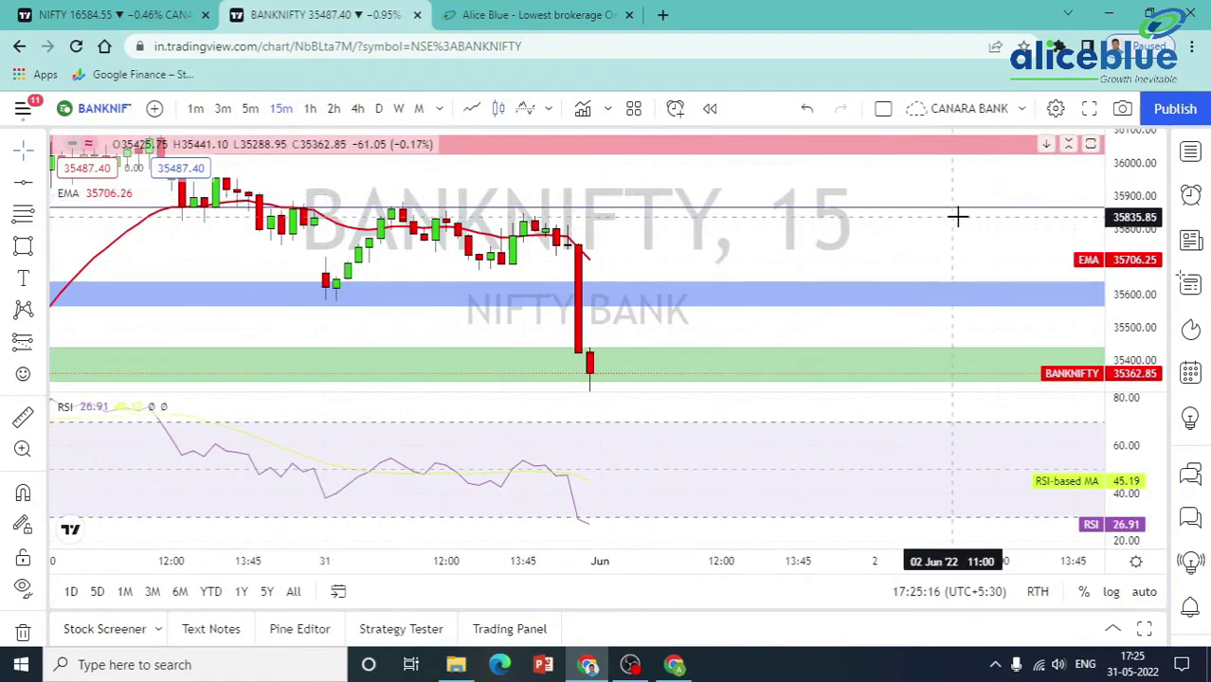
drag(1141, 292, 1196, 129)
scroll(697, 235, up, 3)
drag(693, 237, 1133, 242)
scroll(627, 268, up, 3)
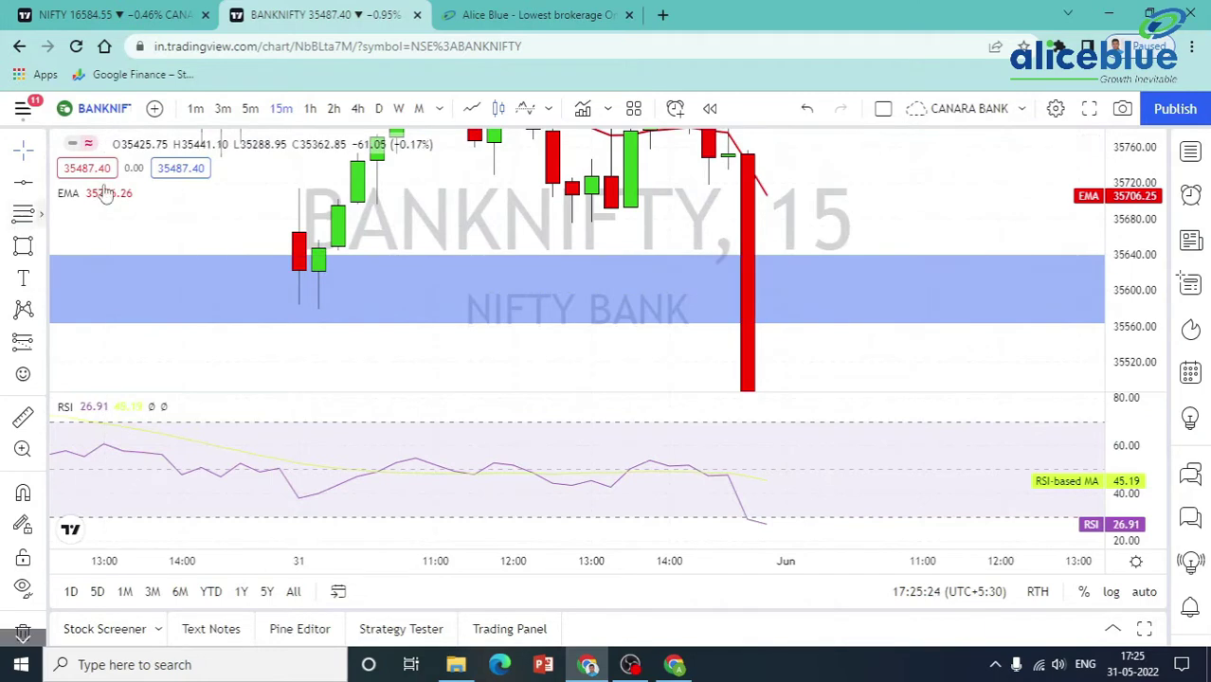
click(322, 248)
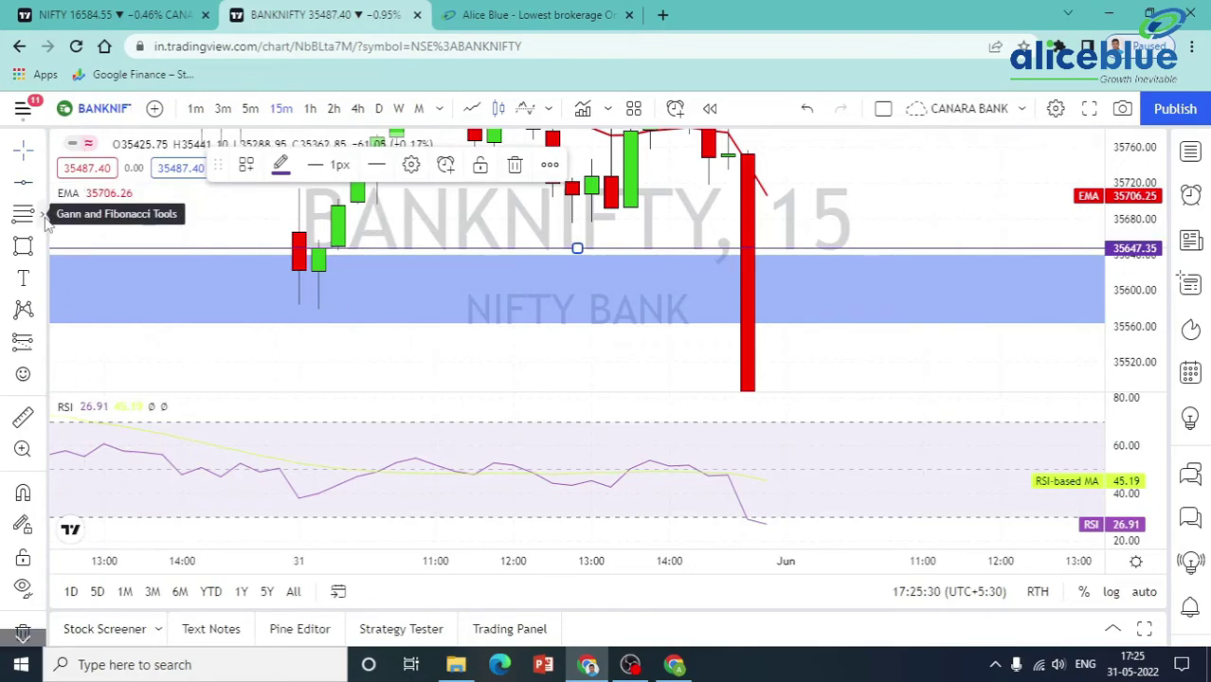
- On the 5-minute timeframe, place a Long Position with entry at about 35648.35 on the 31 May 09:40 candle
click(247, 109)
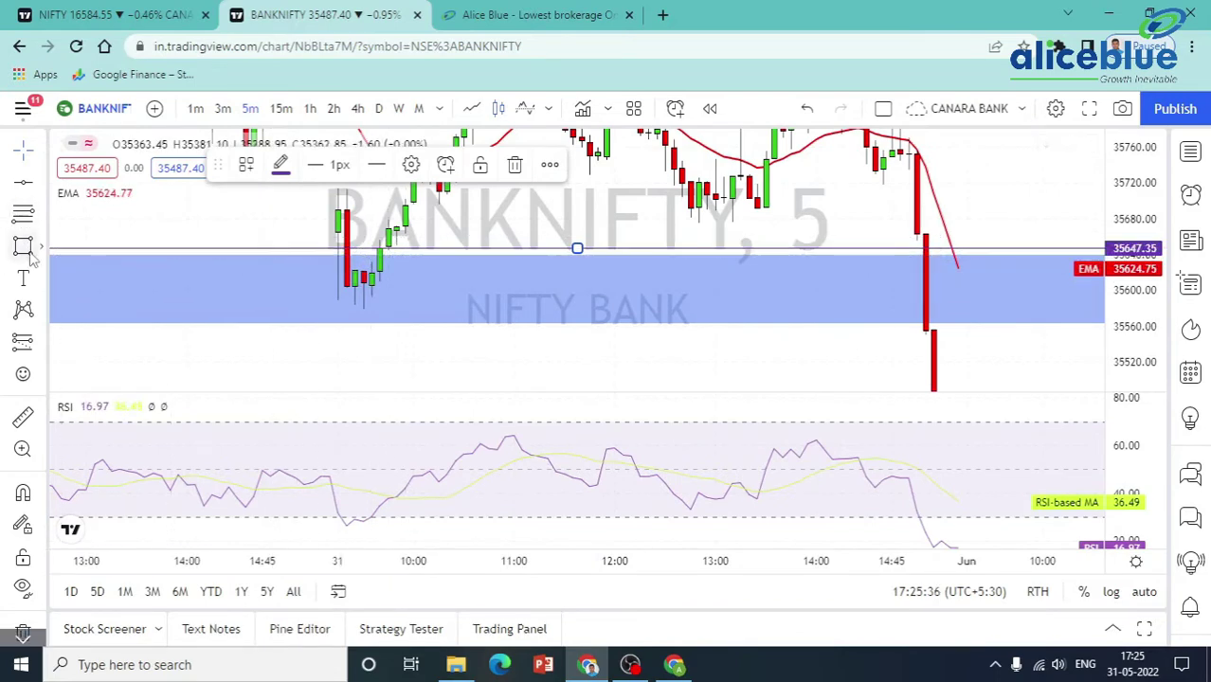
click(40, 216)
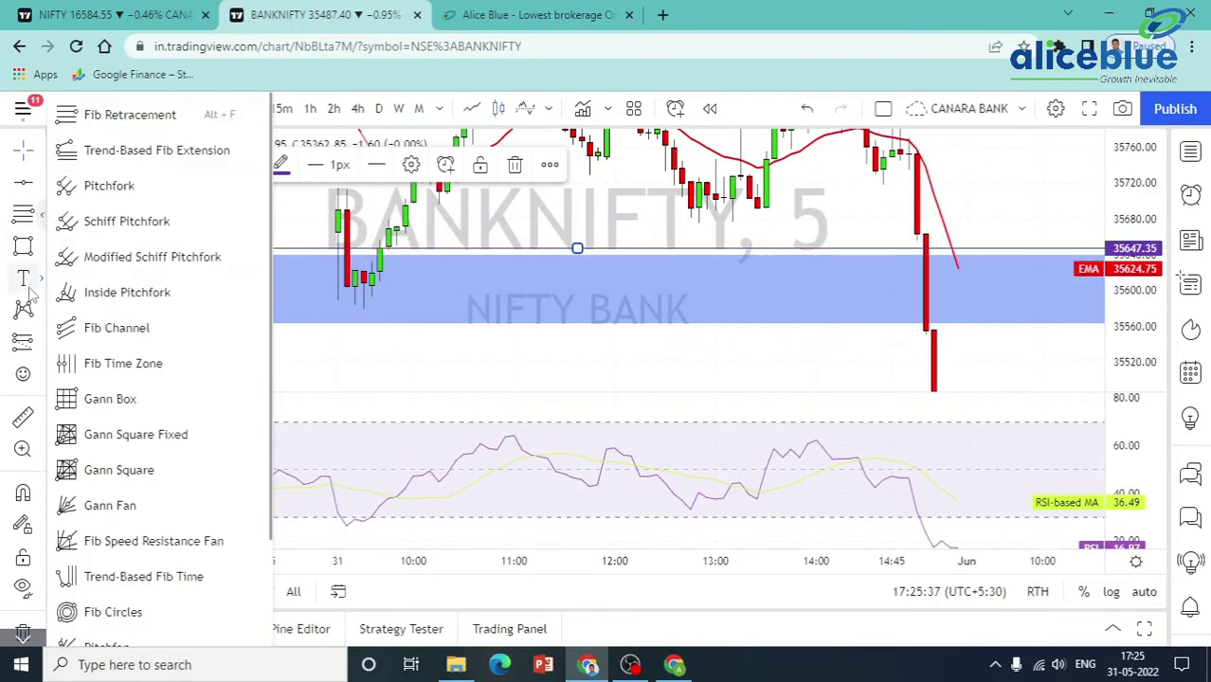
click(40, 345)
click(90, 304)
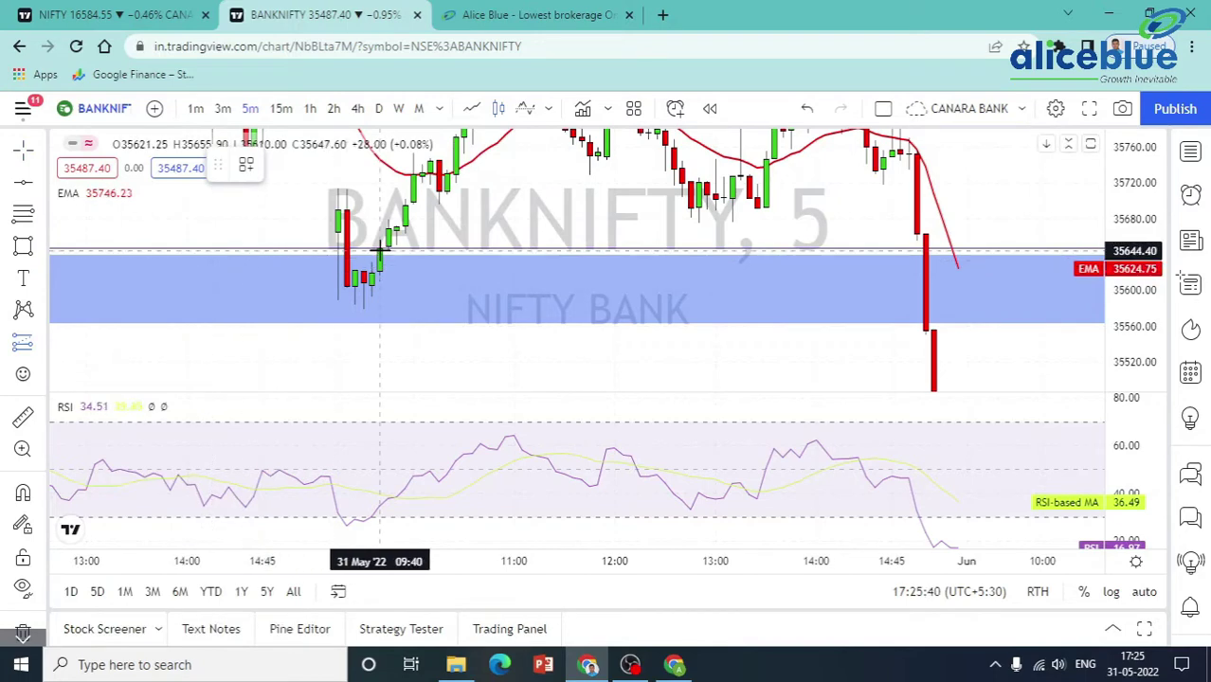
click(379, 247)
- Set the long position's stop to about 35575.95 inside the blue zone
mouse_move(382, 359)
mouse_down()
mouse_move(383, 324)
mouse_move(417, 339)
mouse_move(374, 347)
mouse_move(376, 313)
mouse_up()
drag(507, 387, 521, 497)
scroll(614, 282, down, 2)
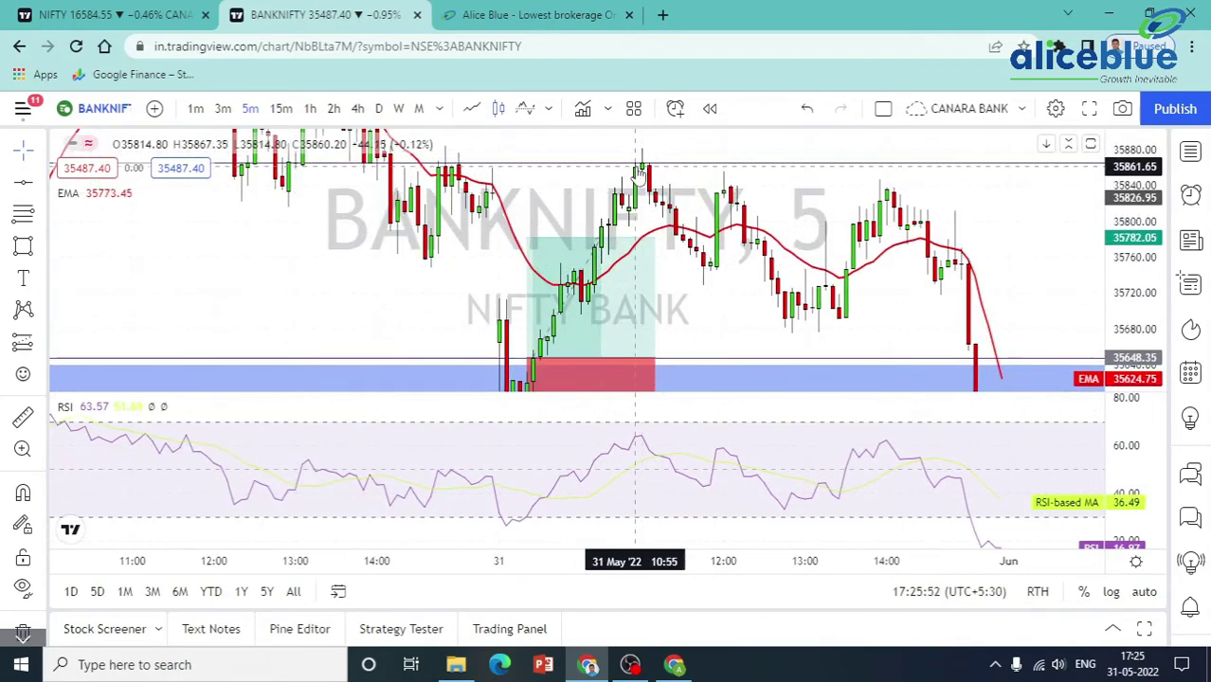
drag(1134, 195, 1134, 289)
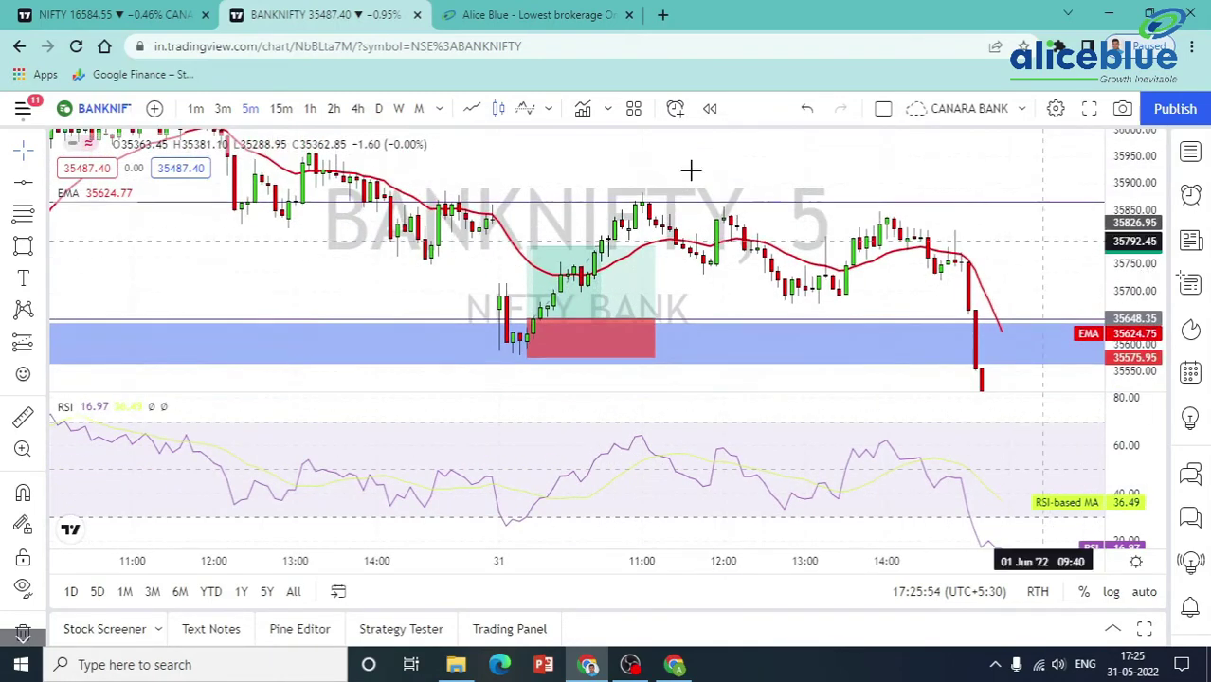
- Check the long trade on the NIFTY chart and display the 15-minute BANKNIFTY chart as candlesticks
click(148, 9)
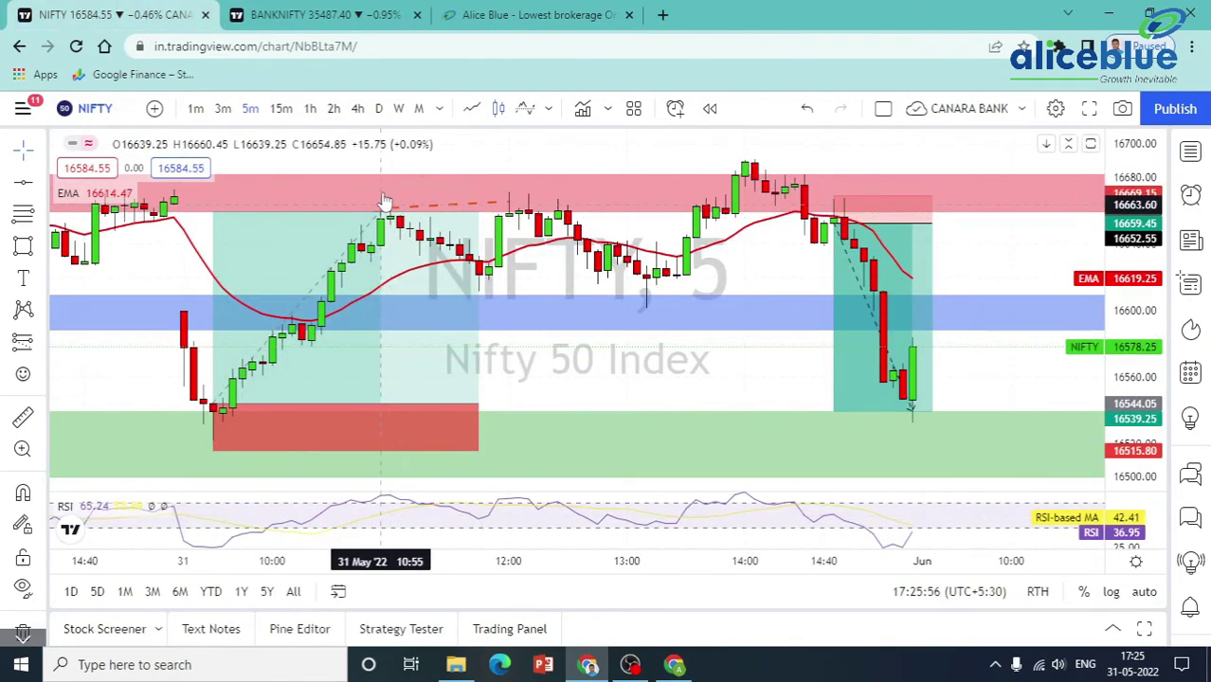
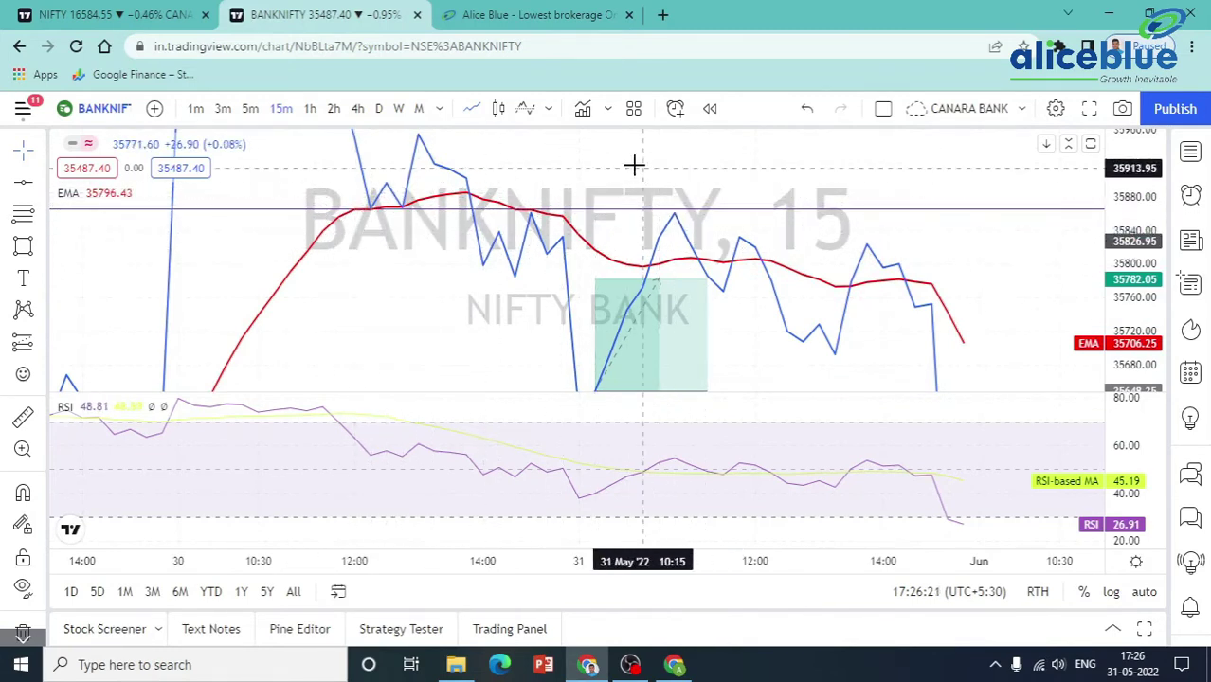
click(499, 108)
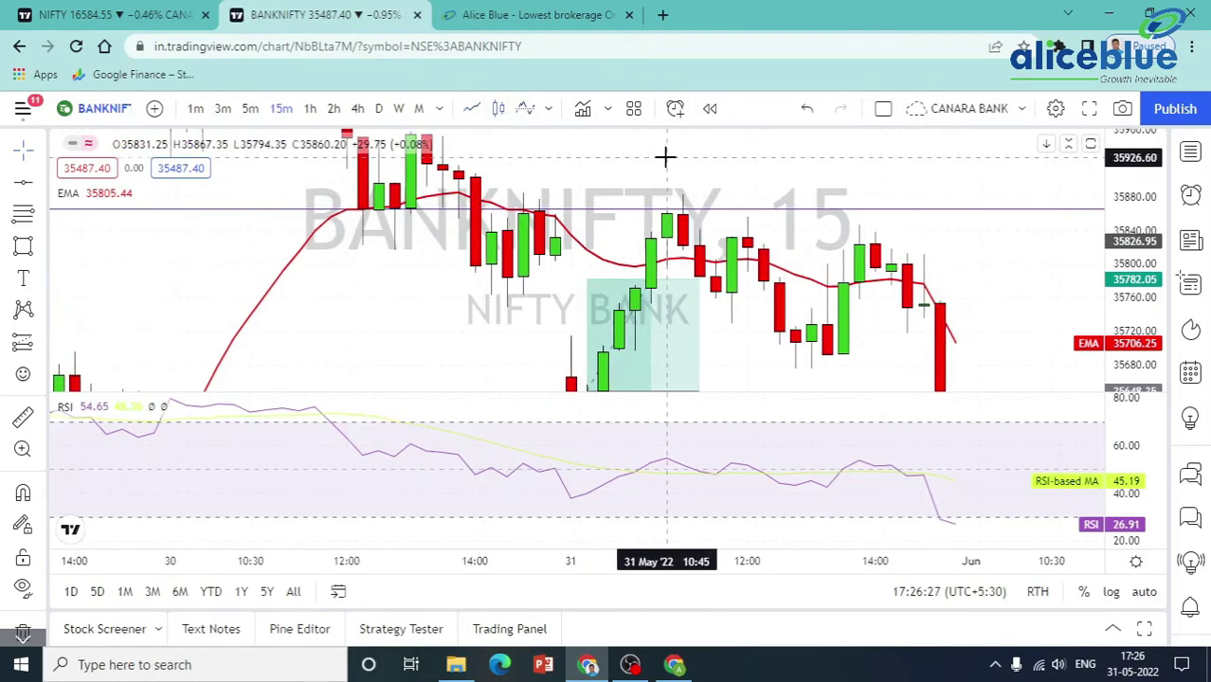
drag(735, 190, 718, 144)
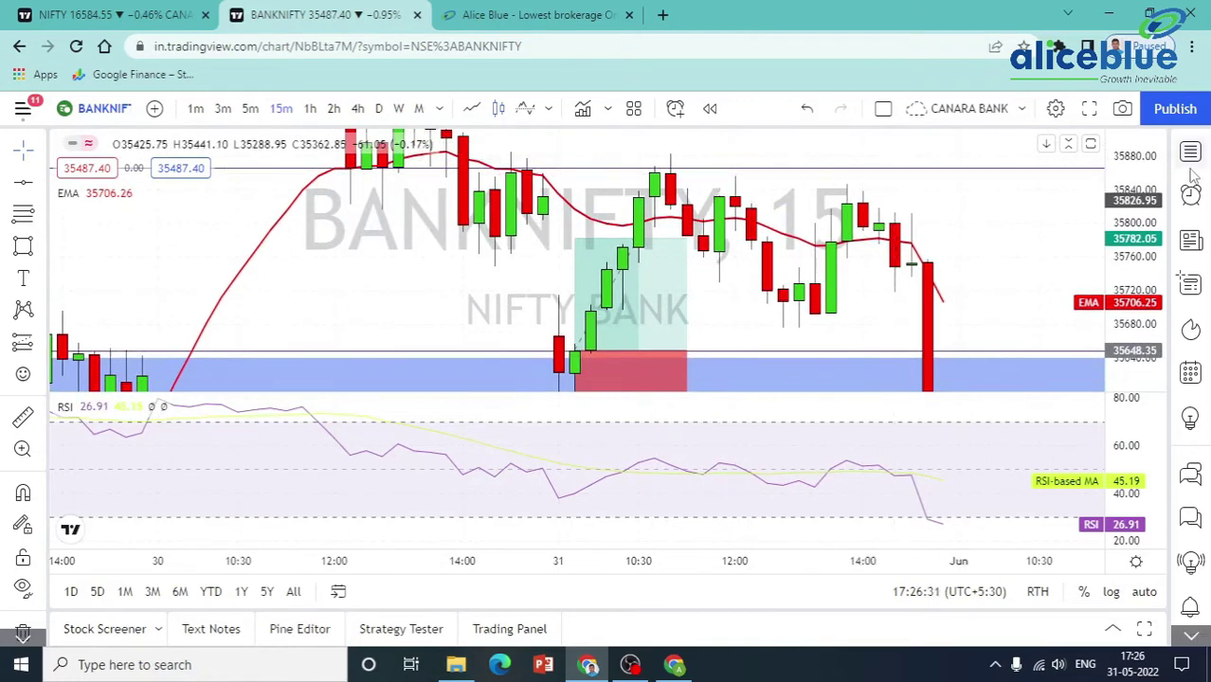
drag(1149, 159, 1149, 176)
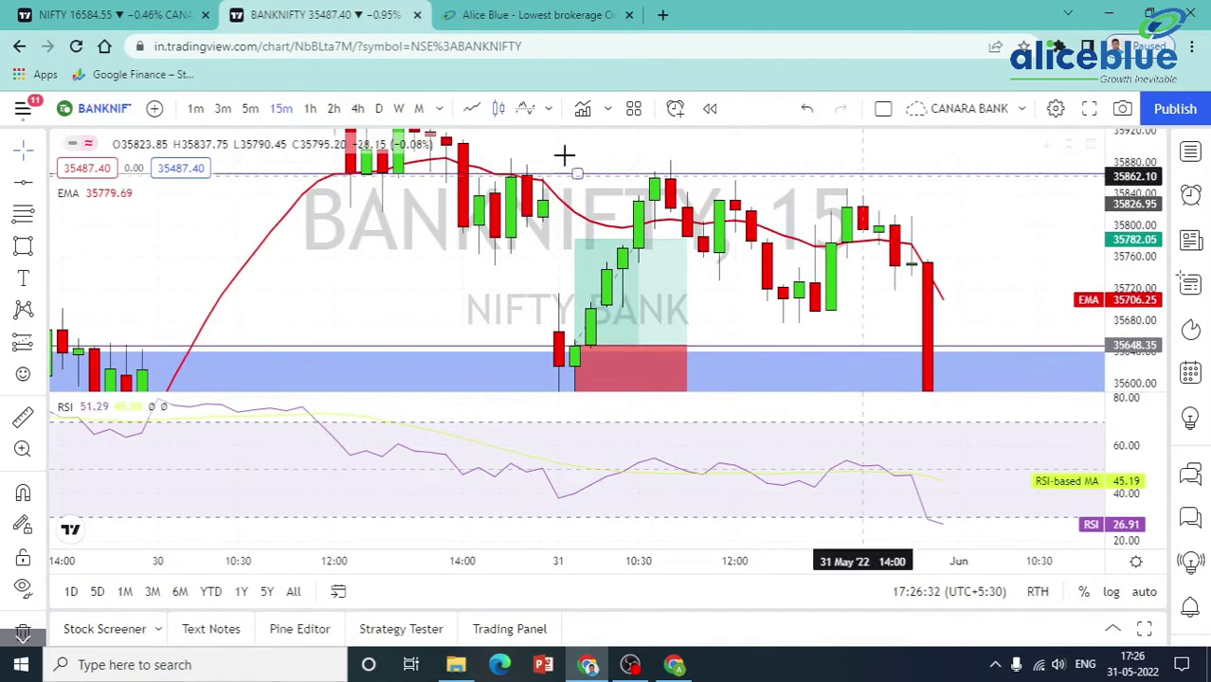
- On the 5-minute BANKNIFTY chart, raise the long position's target to about 35865.45 at the upper horizontal line
click(223, 108)
scroll(837, 311, down, 5)
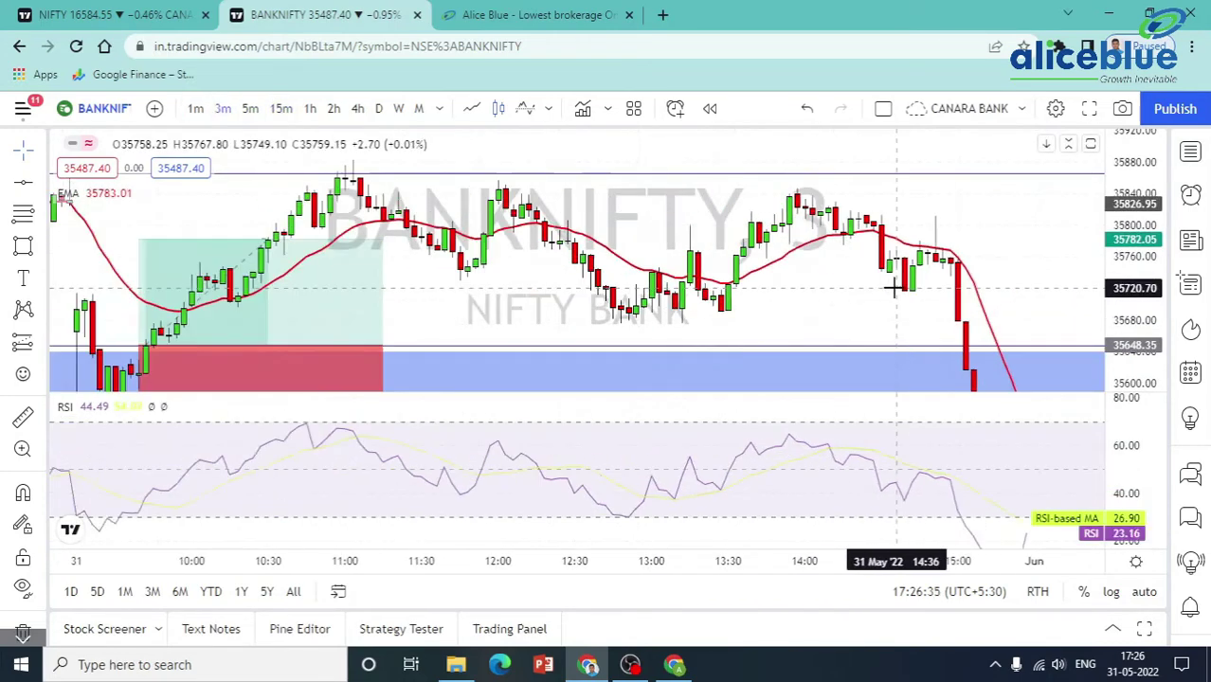
click(250, 108)
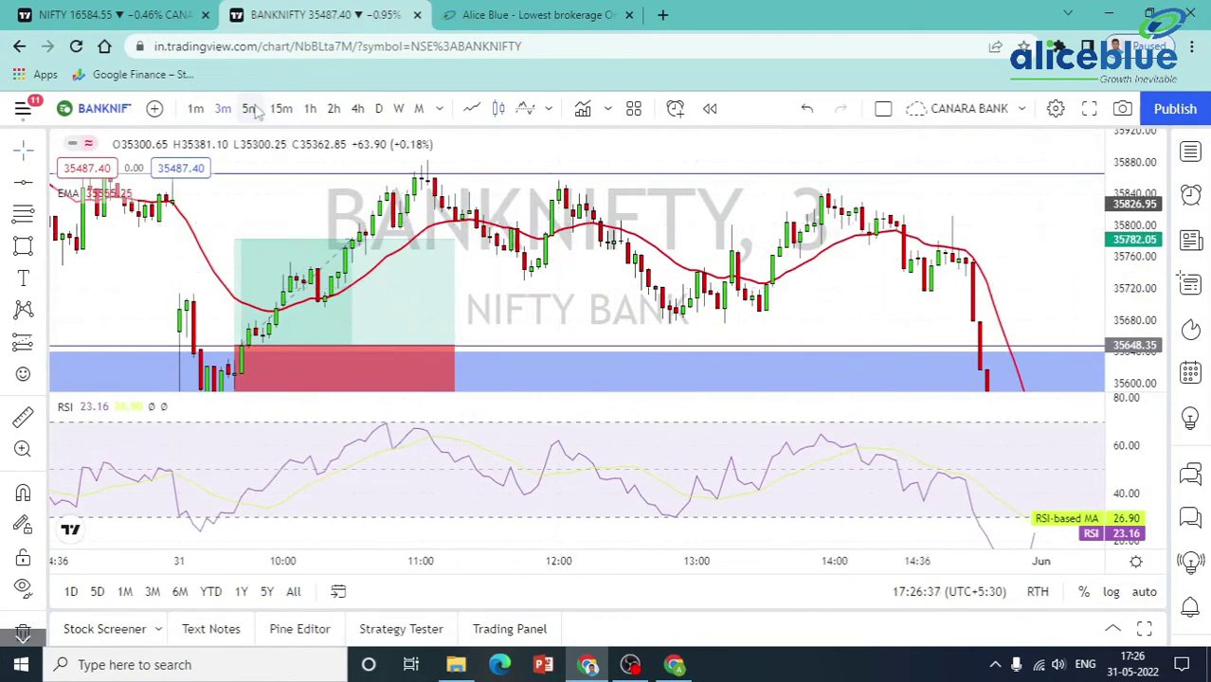
scroll(680, 252, up, 3)
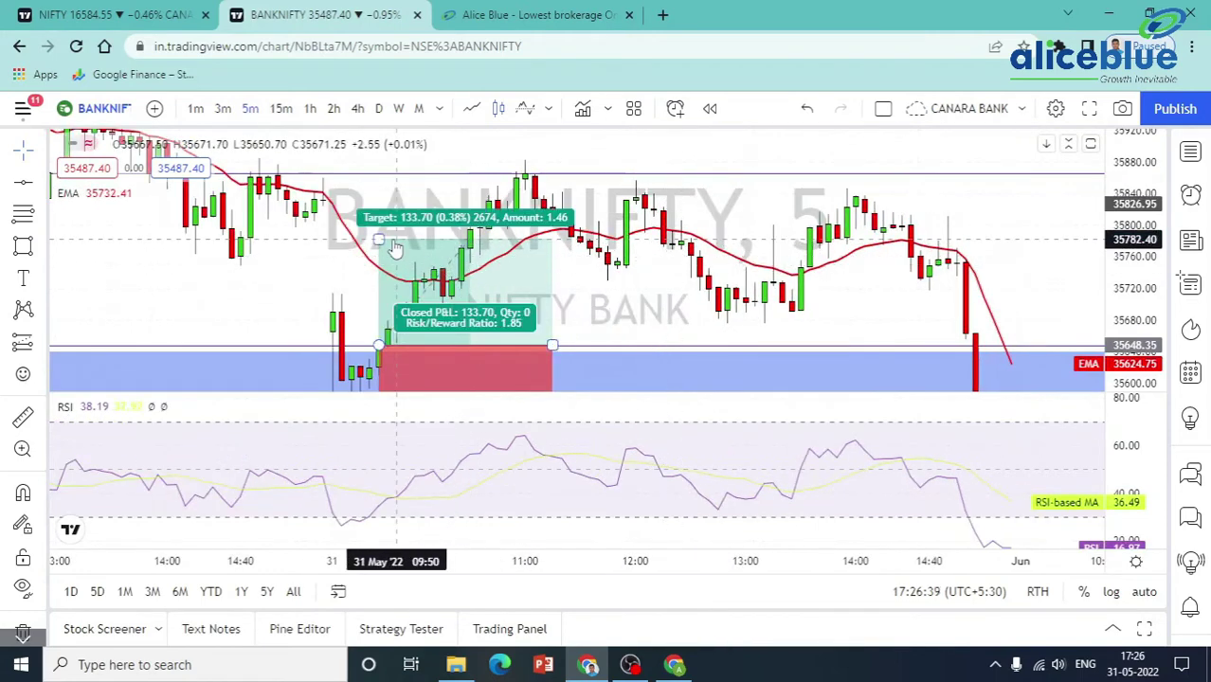
drag(379, 237, 527, 173)
click(586, 155)
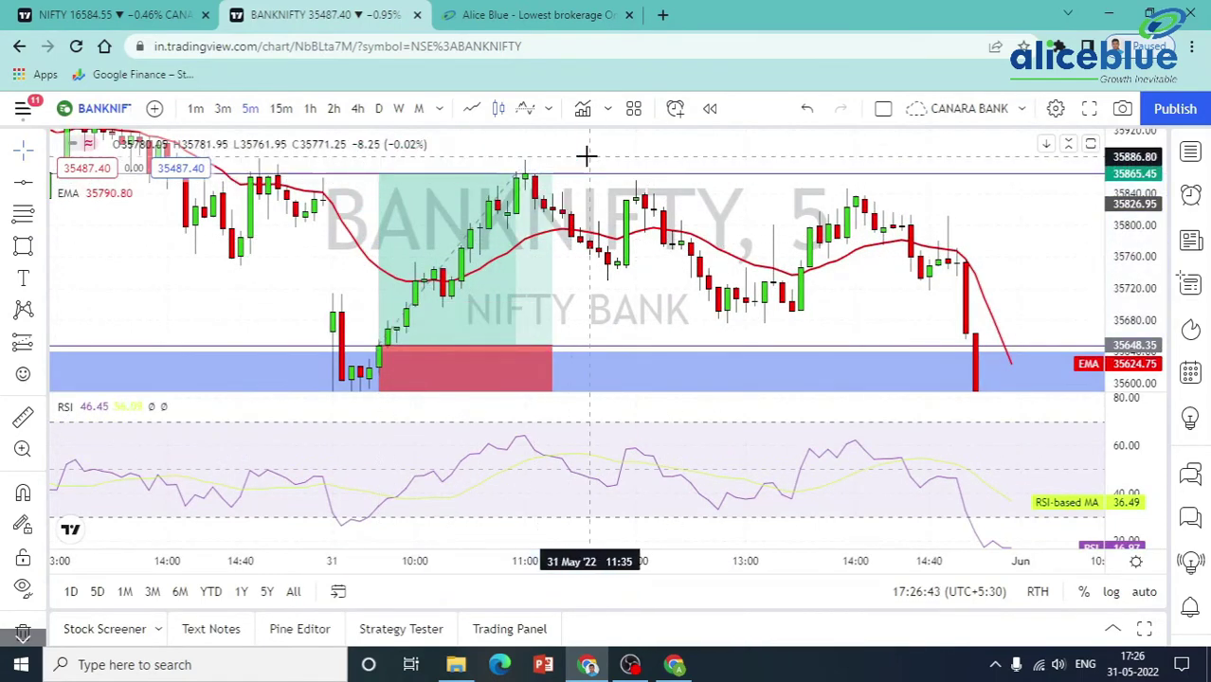
- Examine the long position's stop and risk/reward and the price swings that follow it through the afternoon of 31 May
click(451, 277)
drag(633, 280, 619, 215)
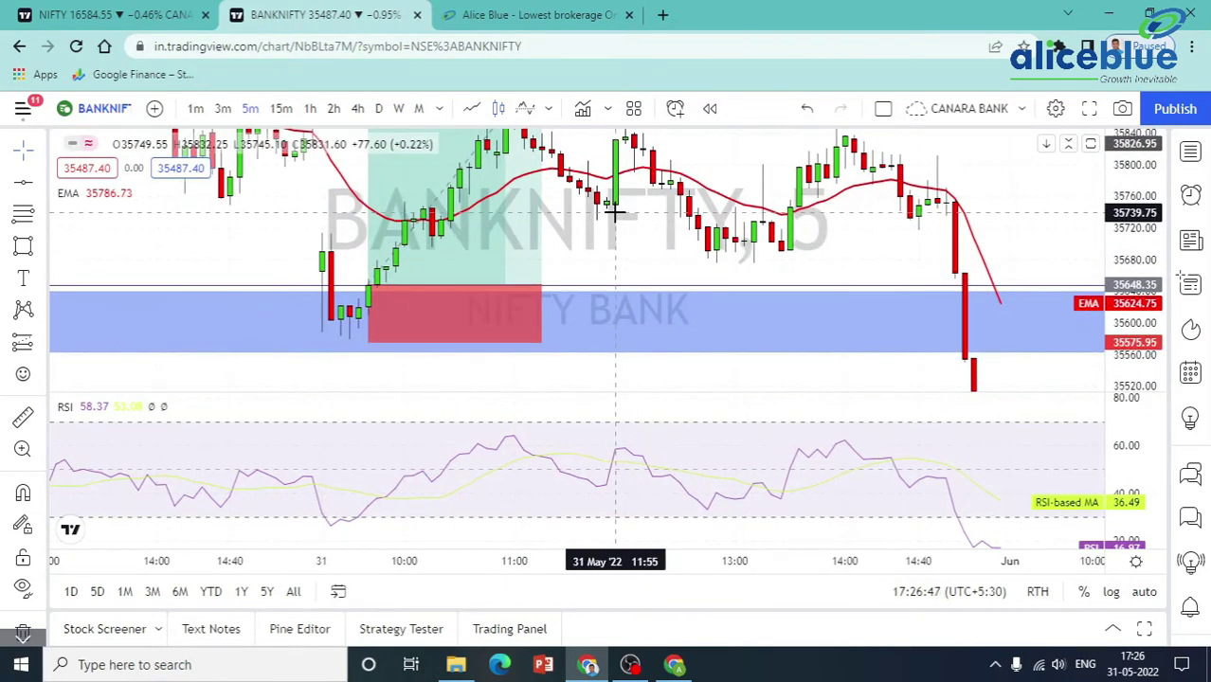
click(540, 231)
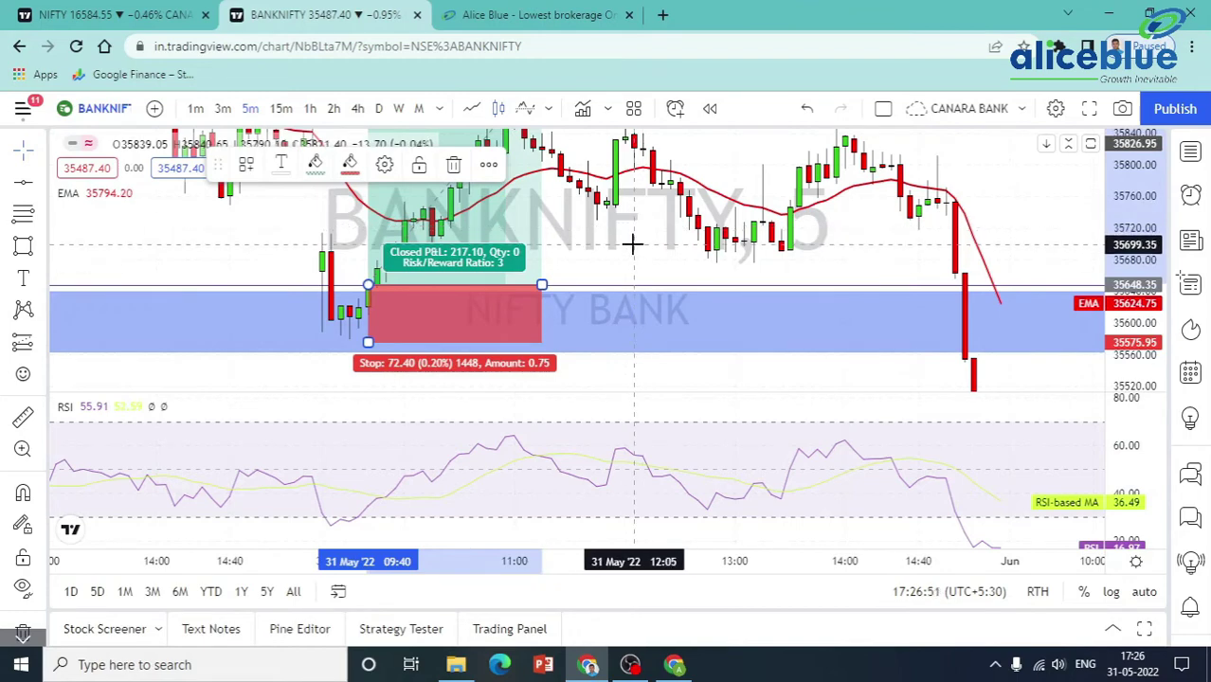
drag(603, 265, 613, 290)
click(536, 299)
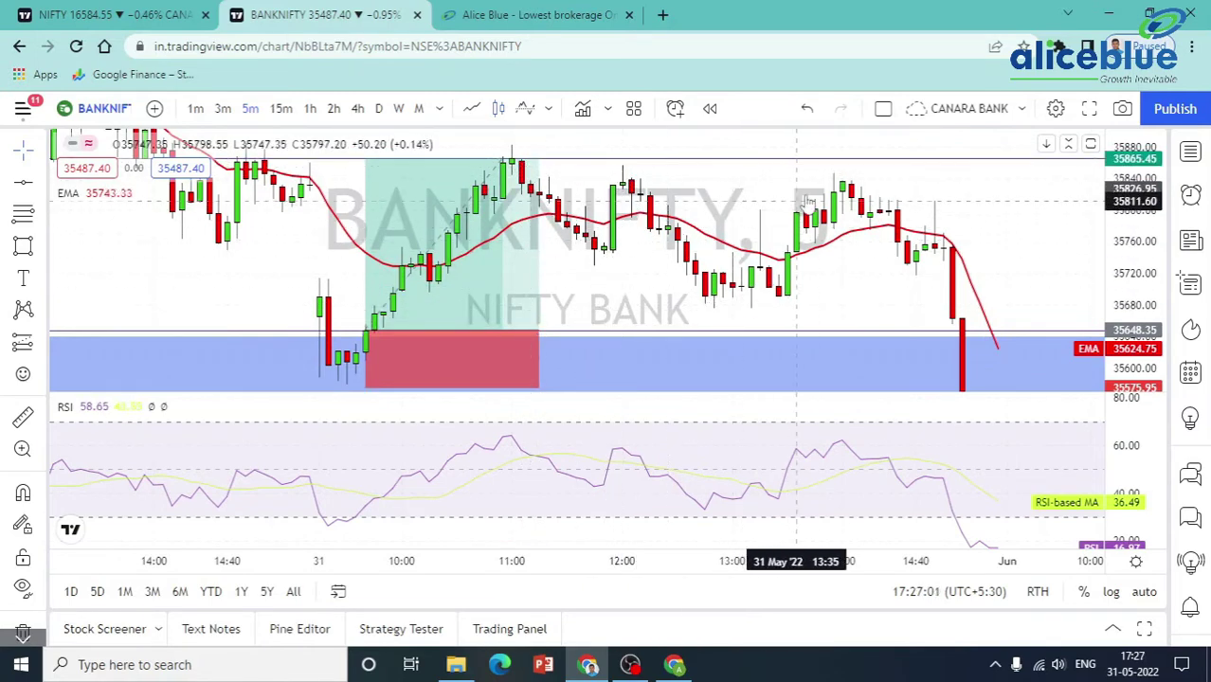
drag(846, 284, 792, 282)
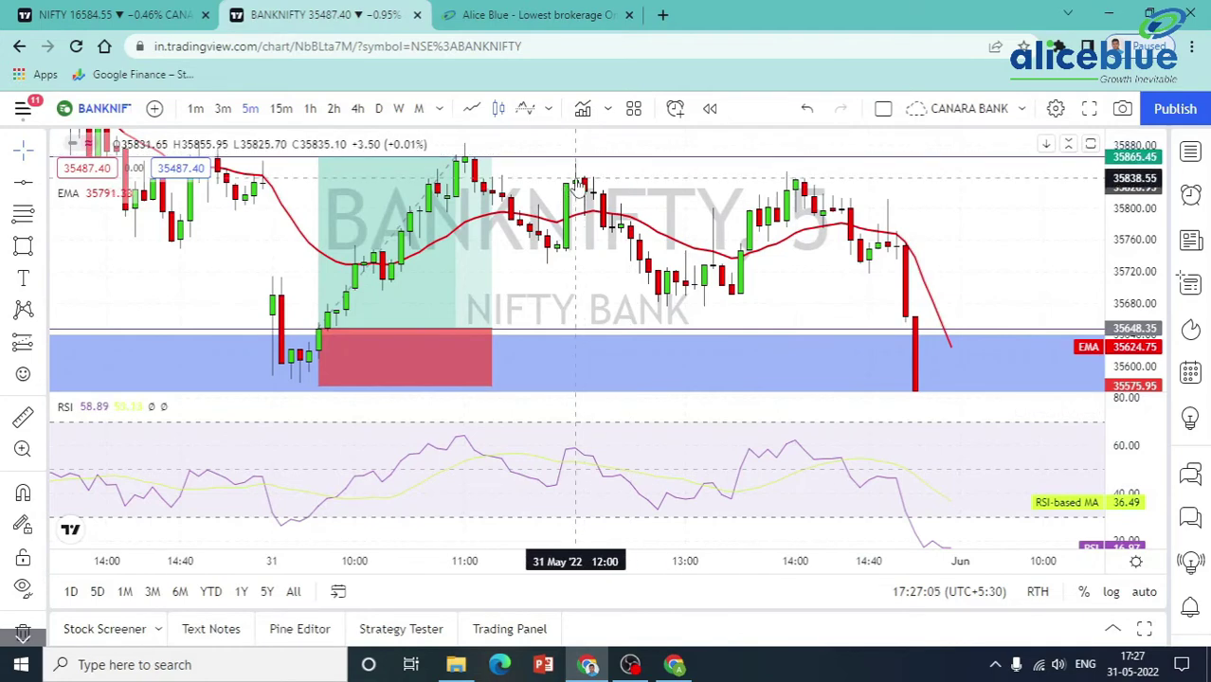
drag(934, 218, 877, 210)
scroll(916, 214, up, 4)
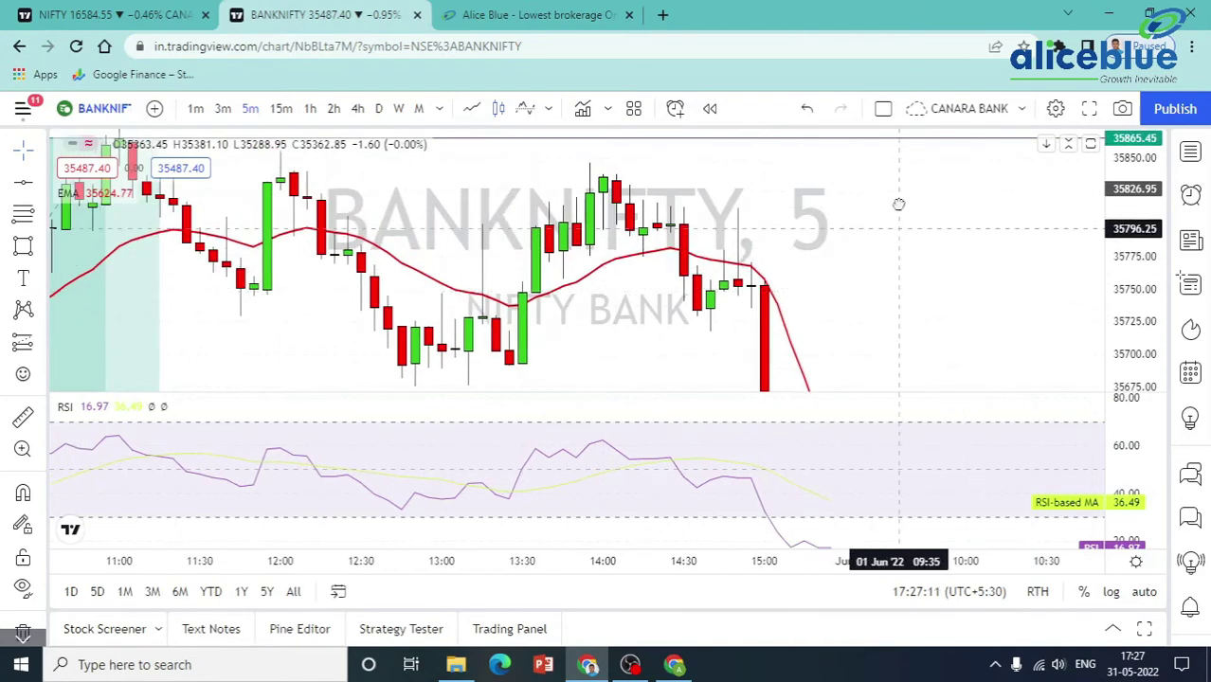
drag(898, 204, 902, 174)
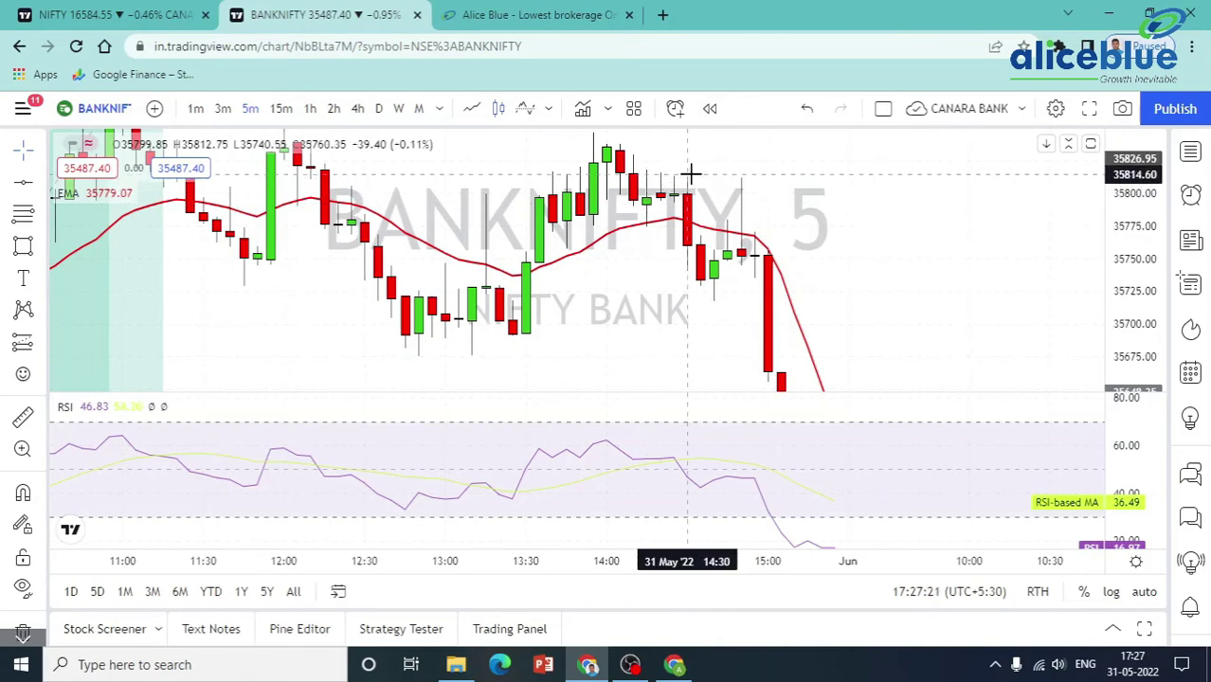
- Place a Short Position with entry at about 35792.15 on the 31 May 14:15 candle and set its stop to about 35849.90
click(42, 216)
click(41, 345)
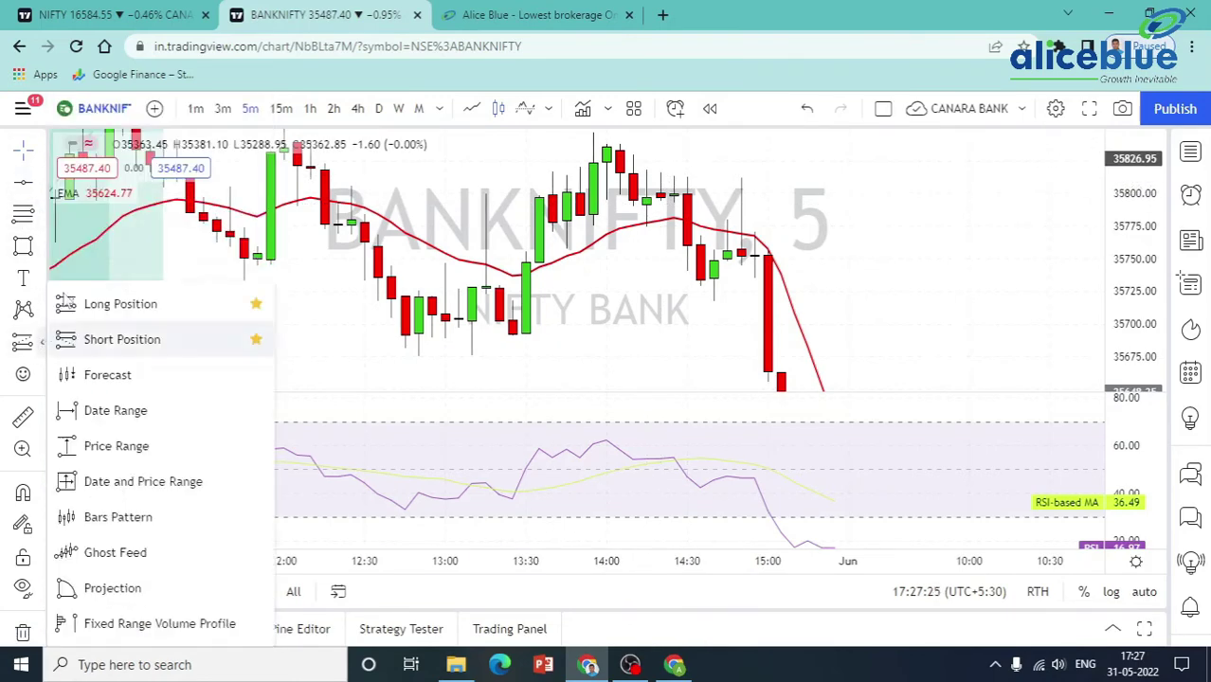
click(95, 339)
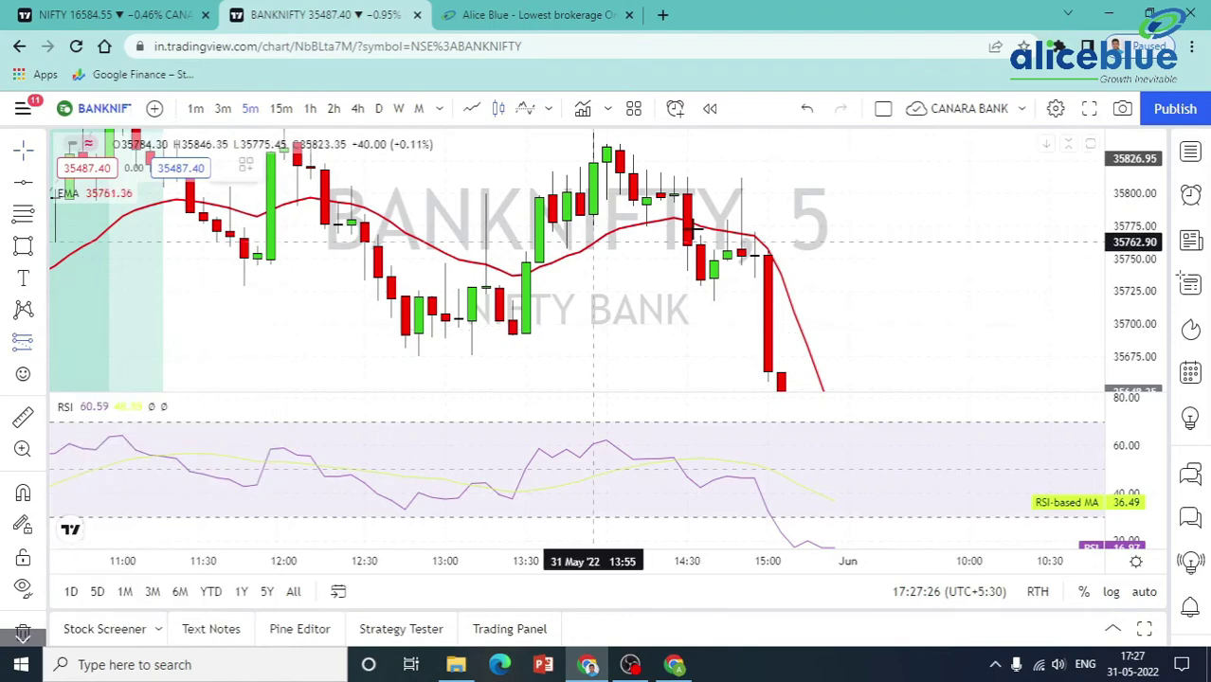
click(646, 201)
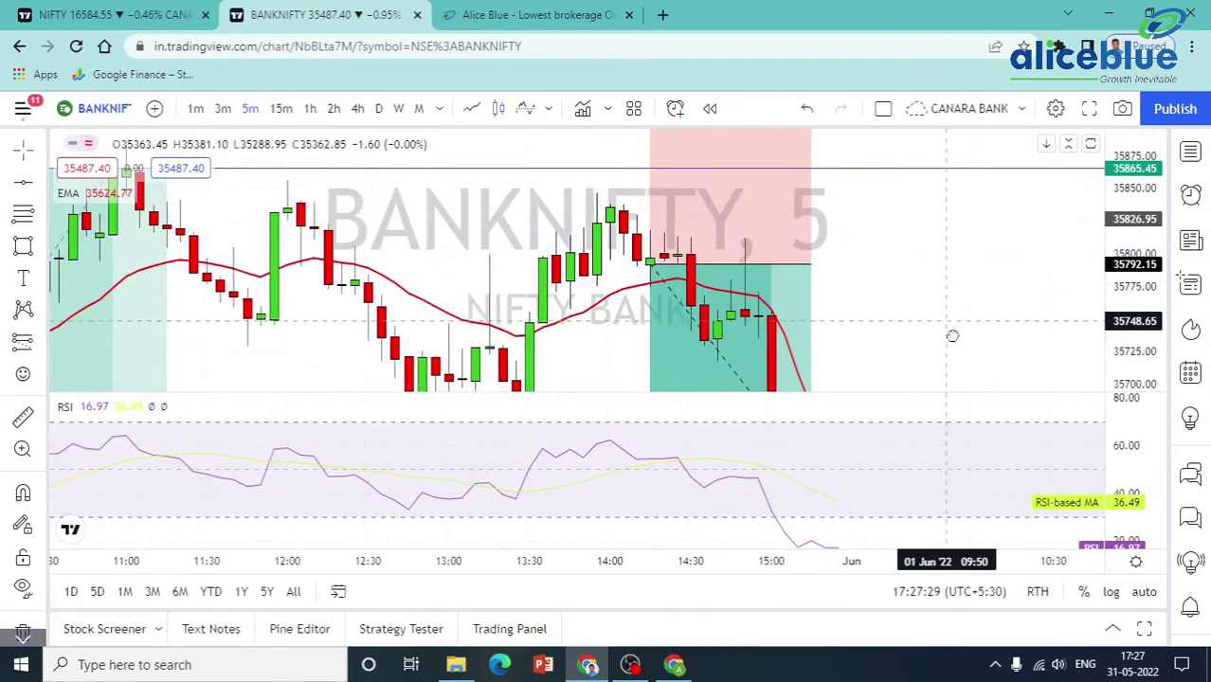
drag(652, 137, 654, 217)
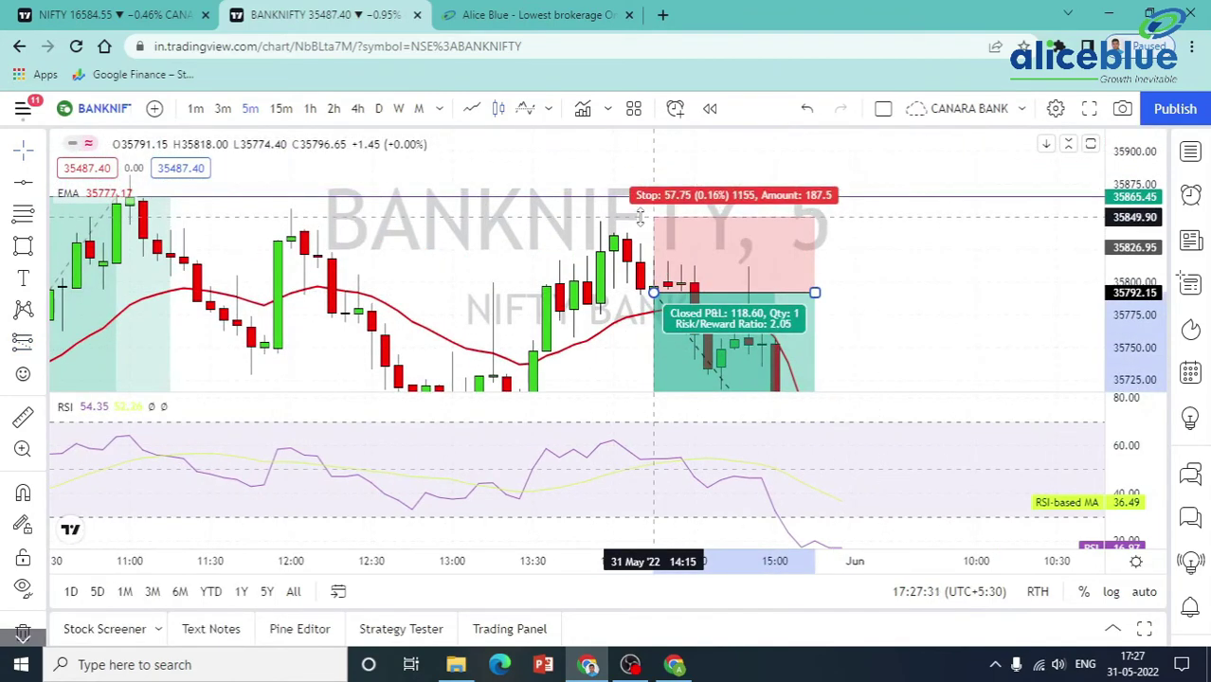
- Review the BANKNIFTY short position against the blue zone and compare it with the short trade on the NIFTY chart
drag(874, 190, 853, 83)
scroll(876, 232, down, 2)
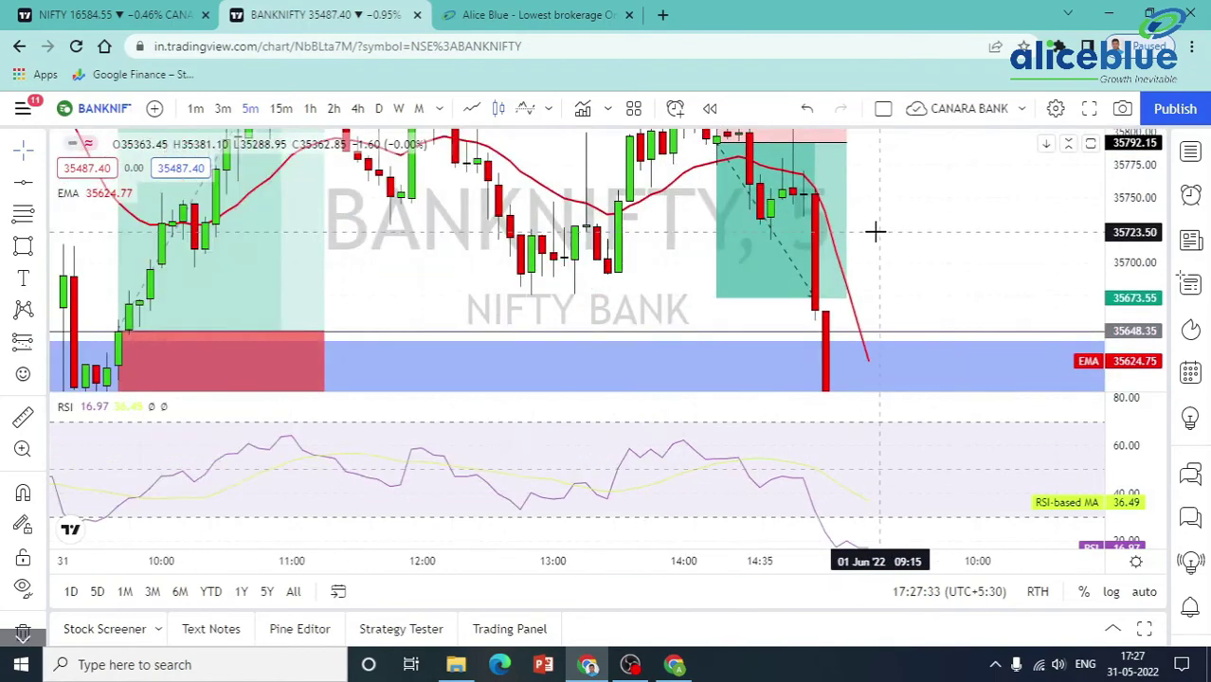
drag(1139, 157, 1135, 306)
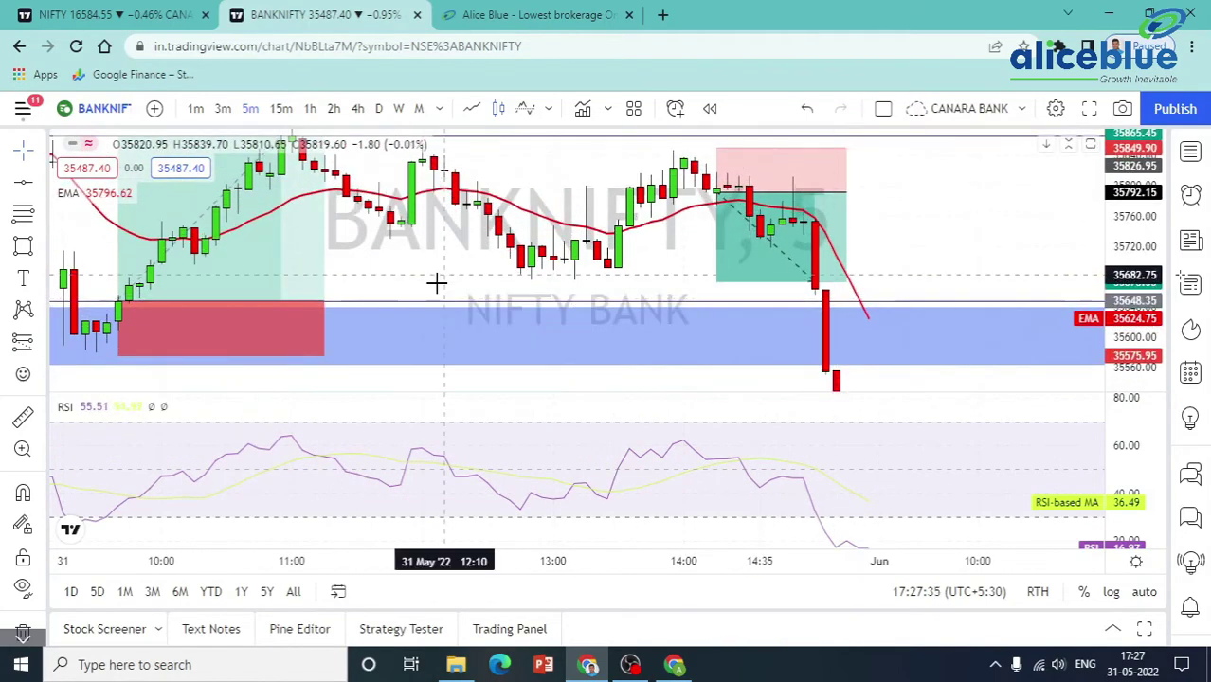
scroll(430, 301, down, 2)
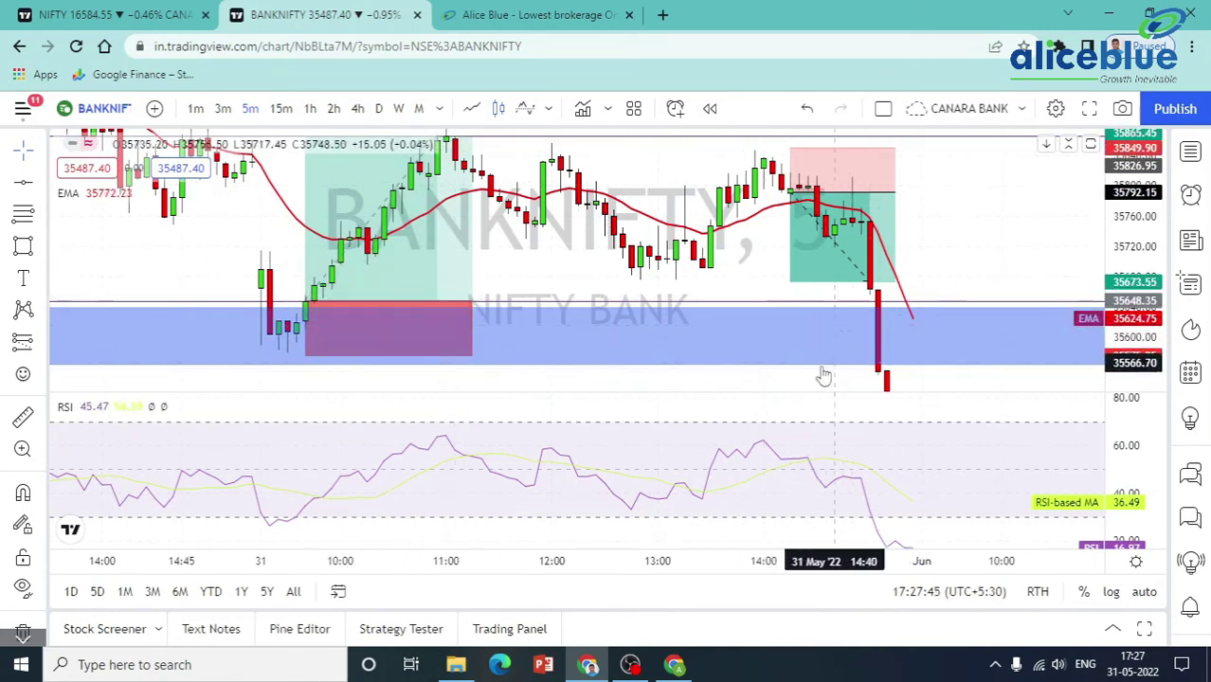
click(42, 10)
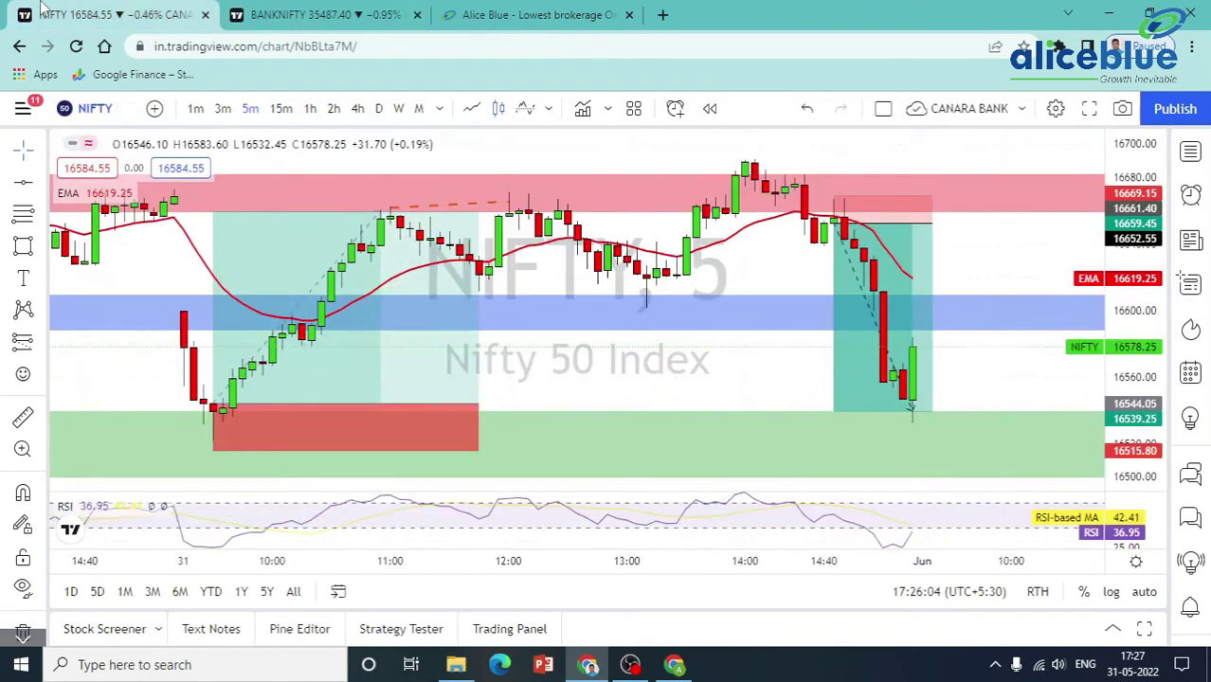
drag(1051, 247, 997, 181)
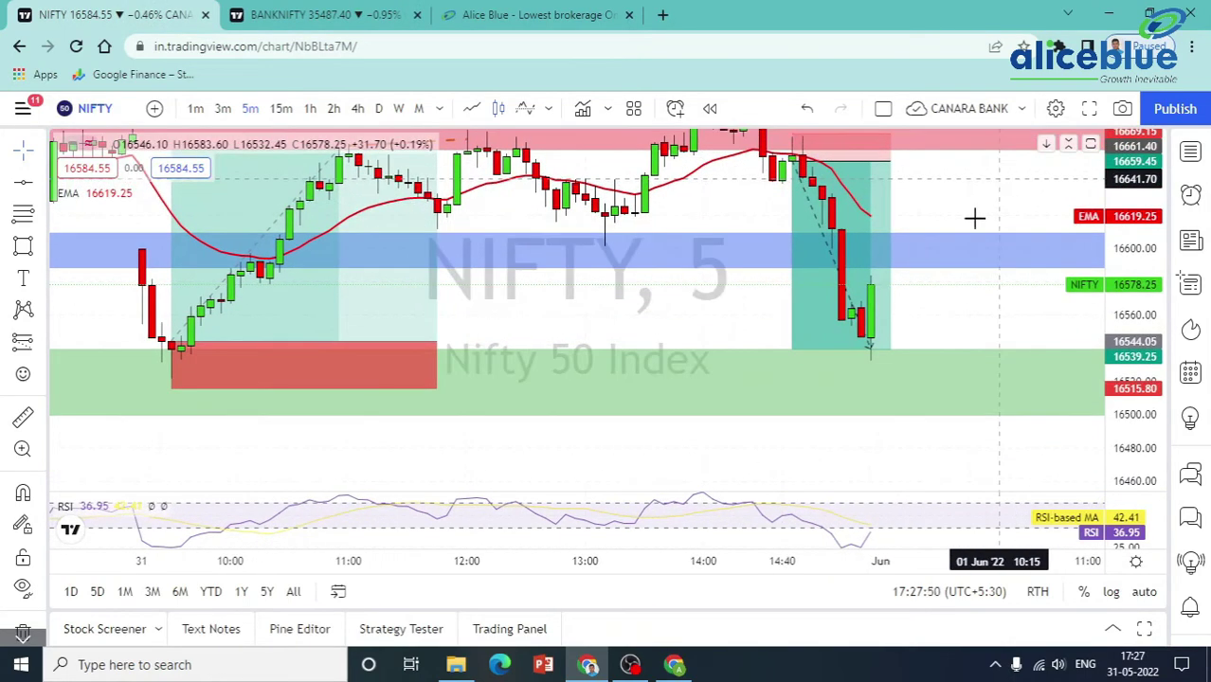
- On the BANKNIFTY chart, extend the short position's target down to about 35442.45 at the green zone's upper edge
click(253, 9)
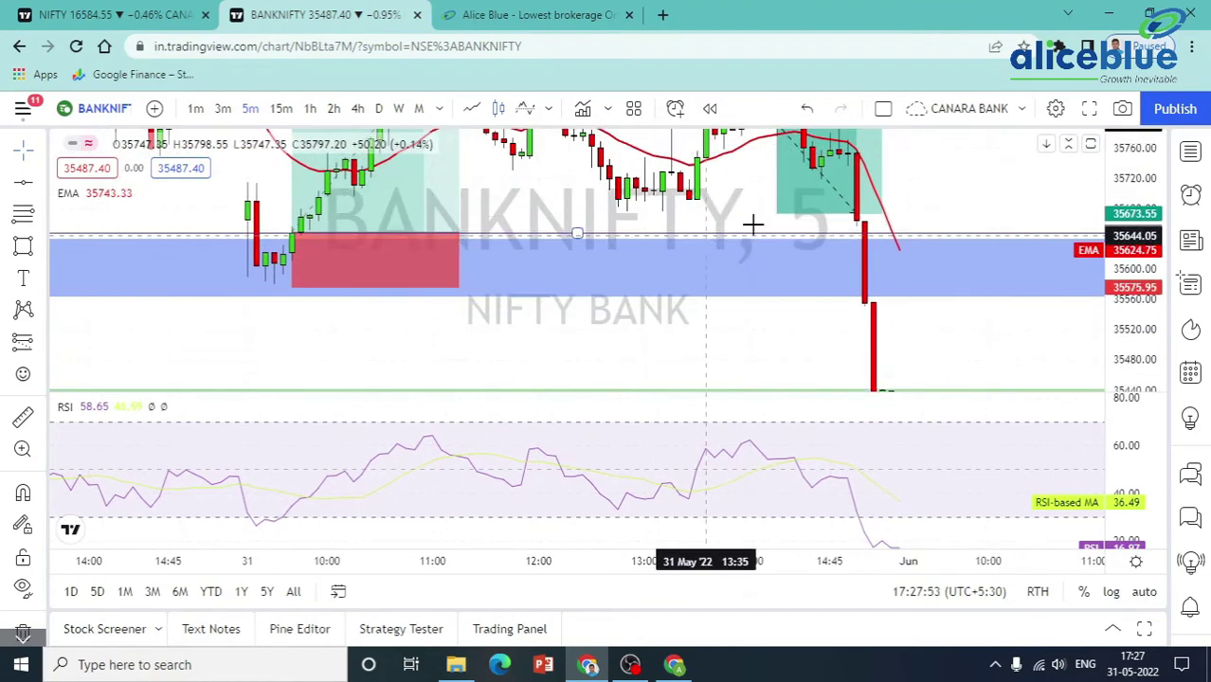
drag(776, 214, 782, 388)
drag(1133, 194, 1133, 318)
click(962, 308)
click(841, 283)
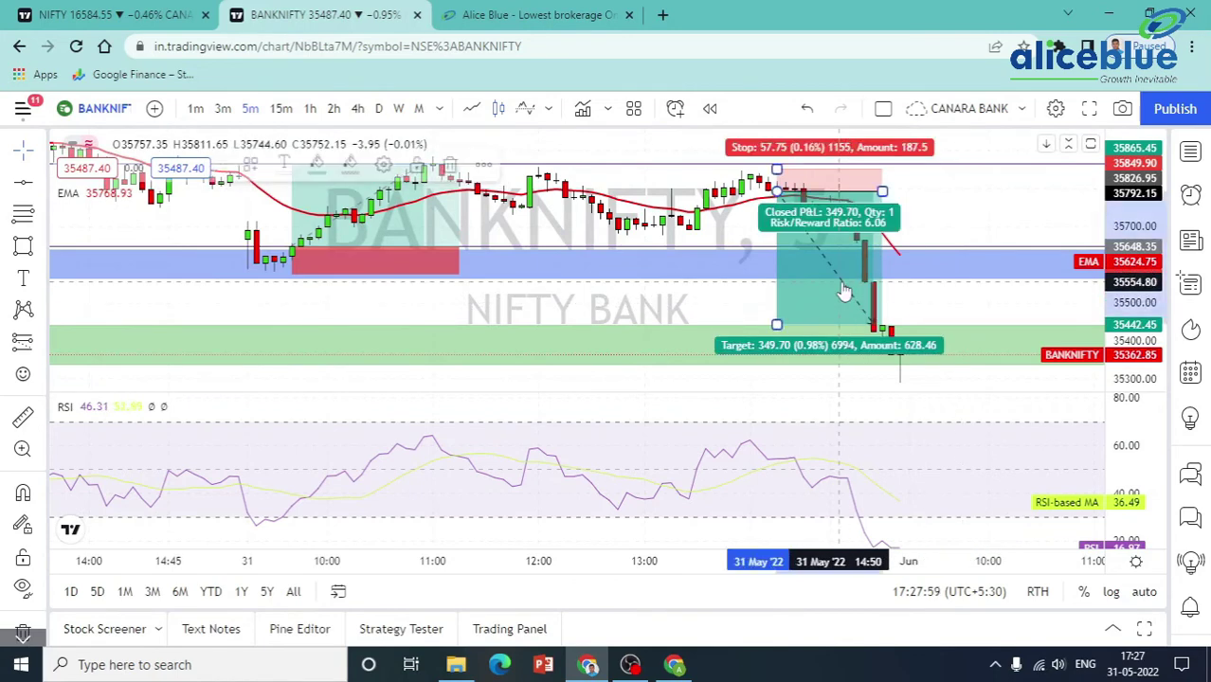
click(928, 298)
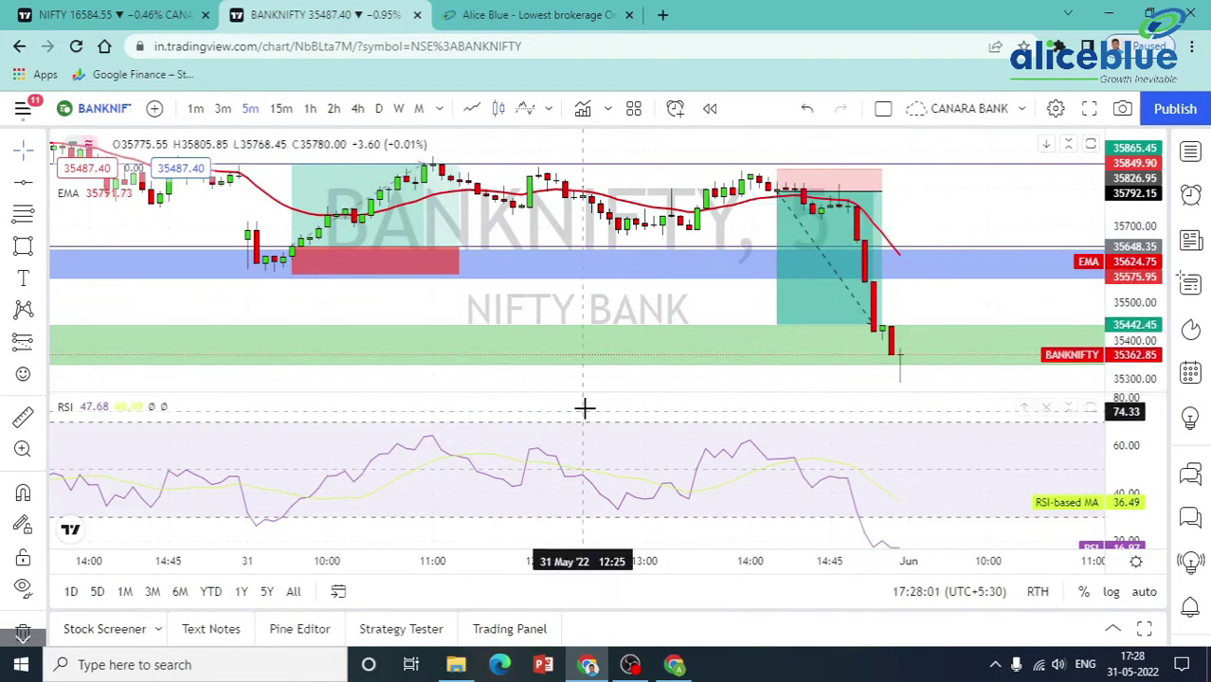
- Fine-tune the short position's target to about 35440.70, just inside the green zone
scroll(540, 389, down, 3)
scroll(713, 387, down, 4)
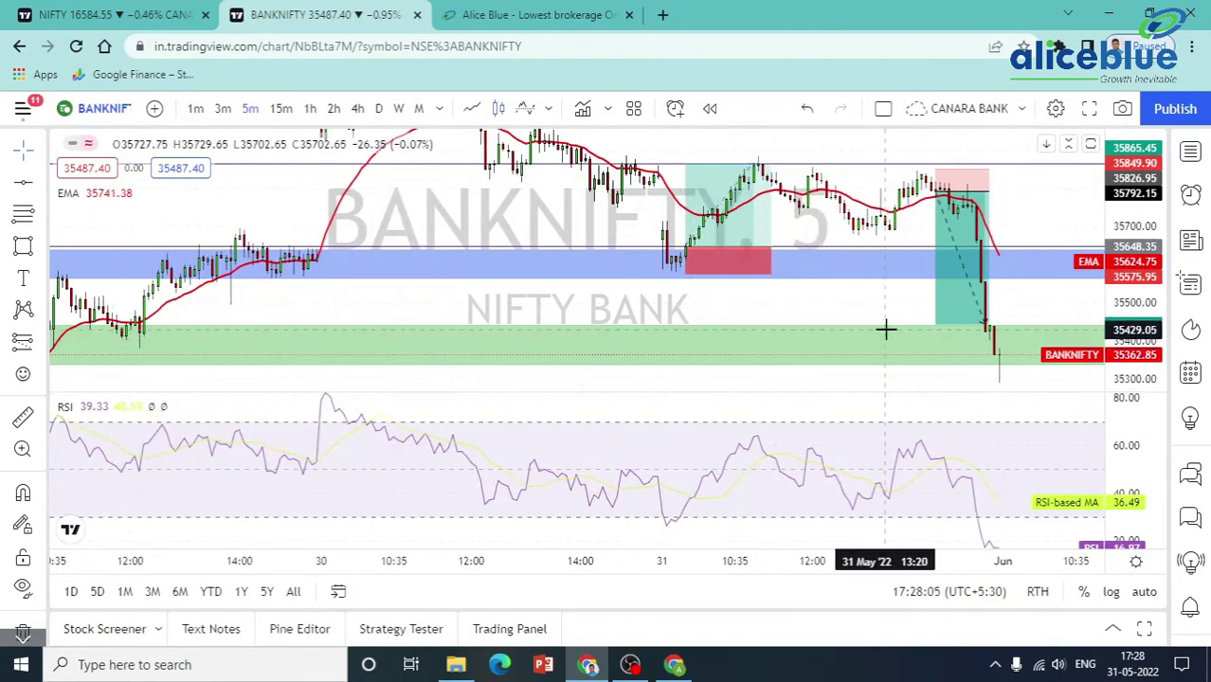
scroll(887, 327, up, 2)
scroll(988, 295, up, 2)
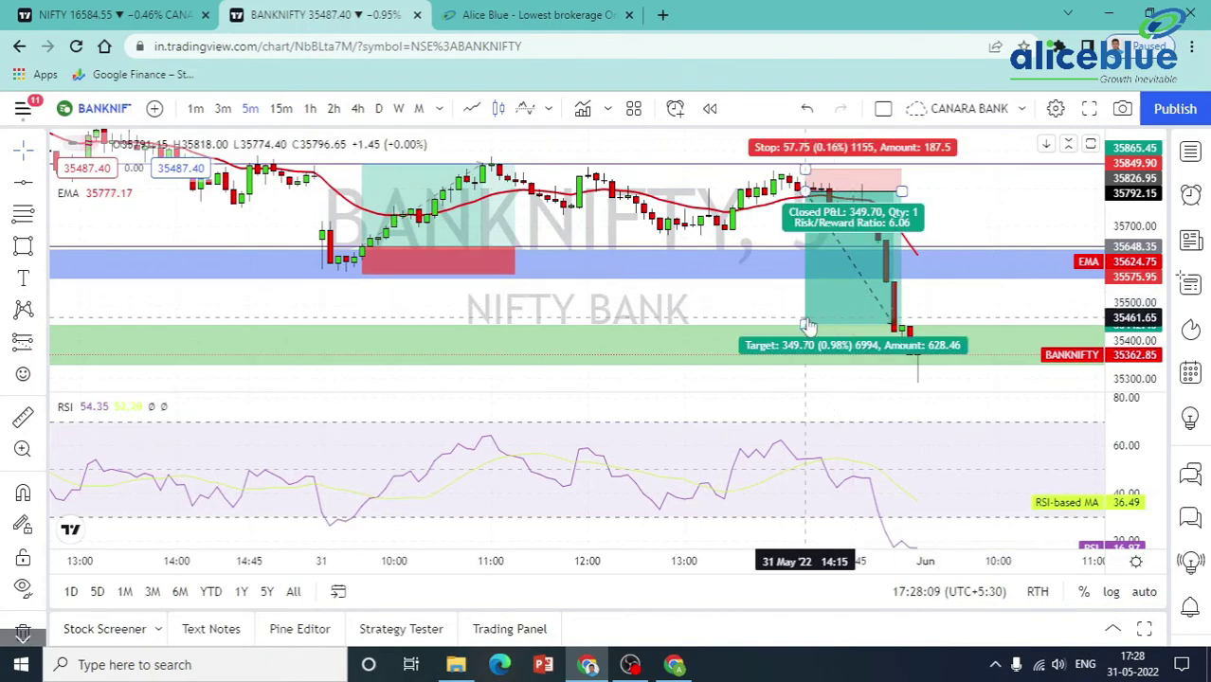
drag(808, 318, 809, 325)
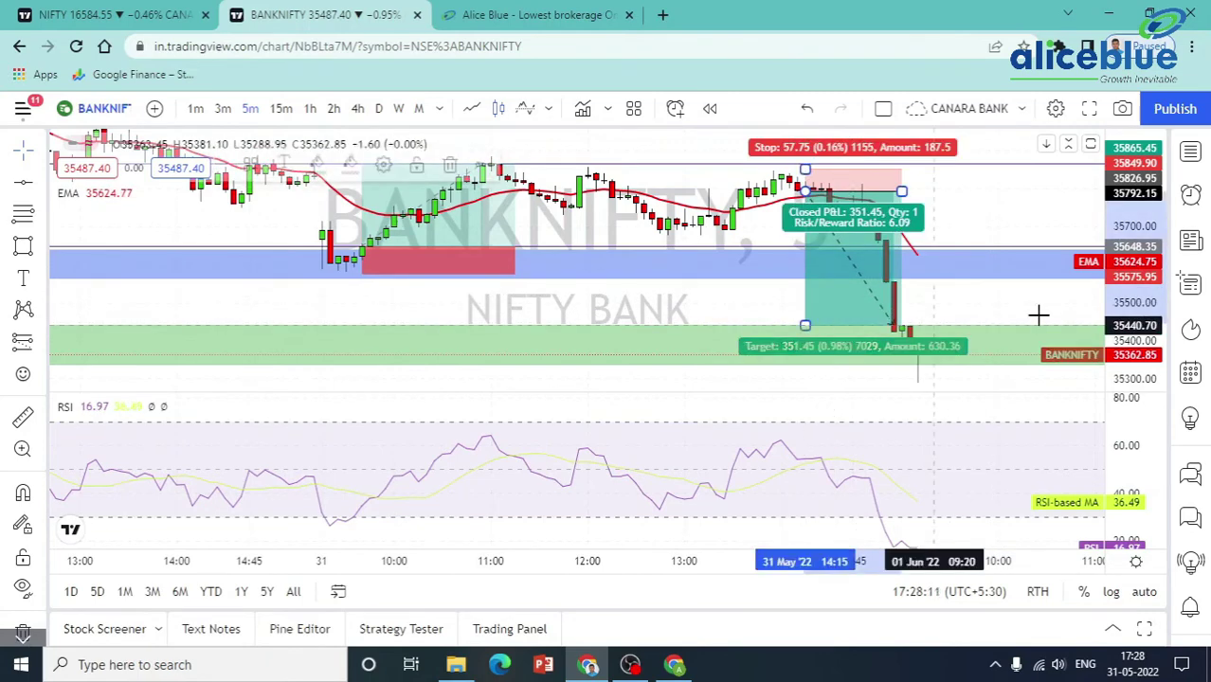
drag(1040, 313, 1051, 322)
click(864, 299)
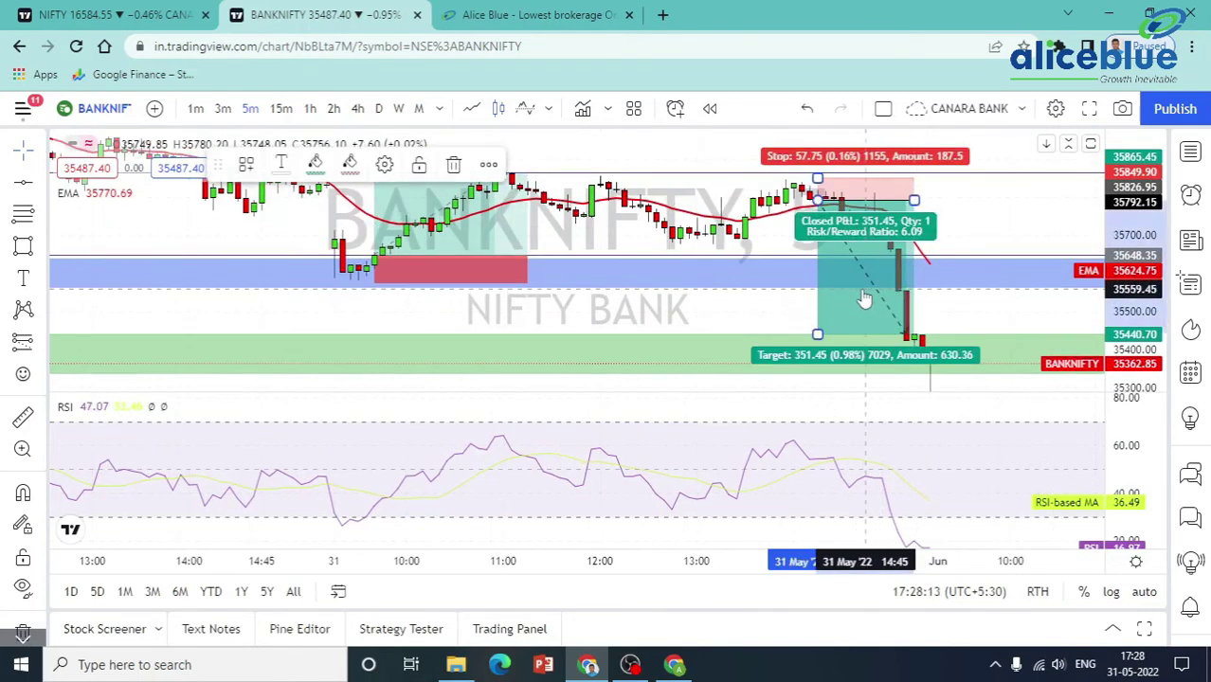